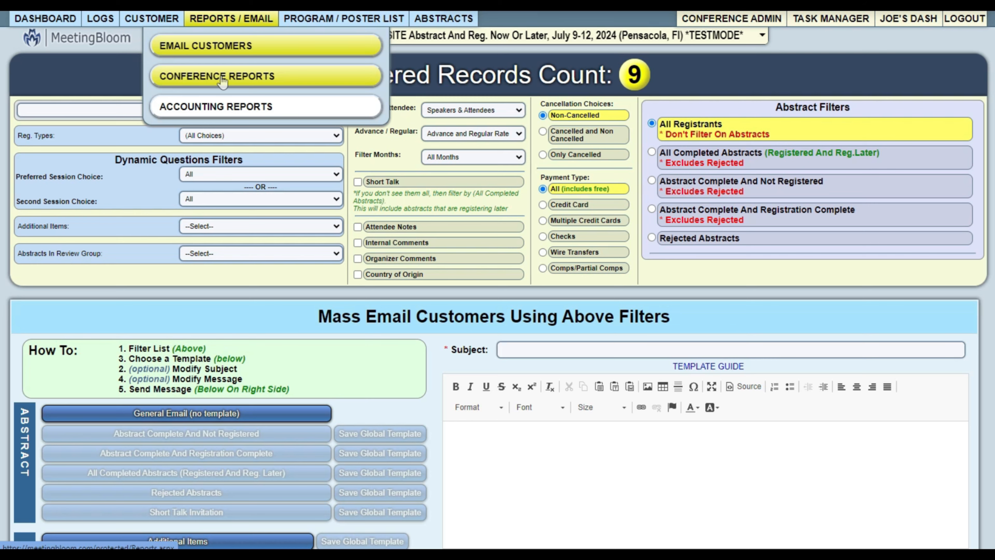
# Choose EMAIL CUSTOMERS to reach the Mass Email Customers page with 9 filtered records.
pyautogui.click(208, 46)
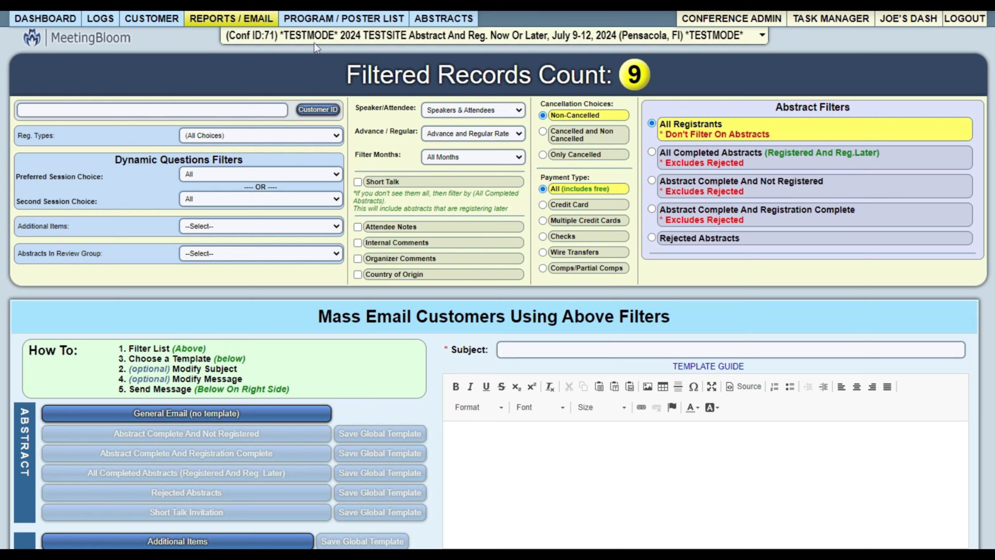
pyautogui.click(229, 136)
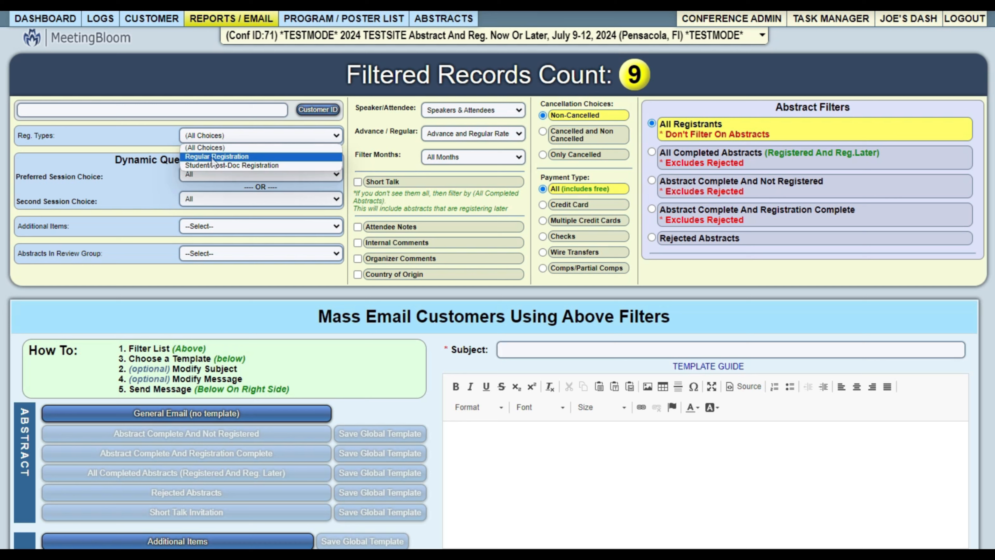
pyautogui.click(222, 202)
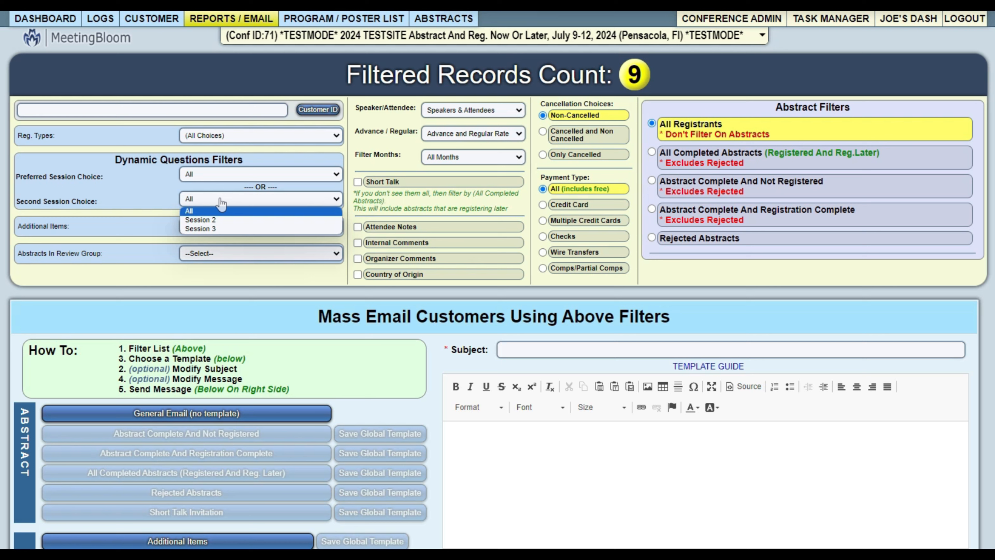
pyautogui.scroll(-3, 426, 332)
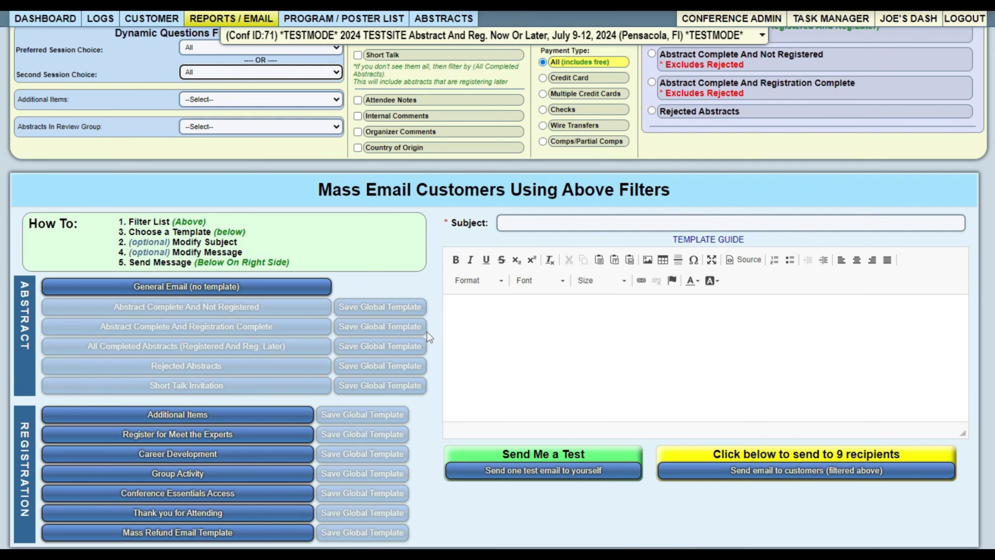
pyautogui.scroll(-1, 427, 300)
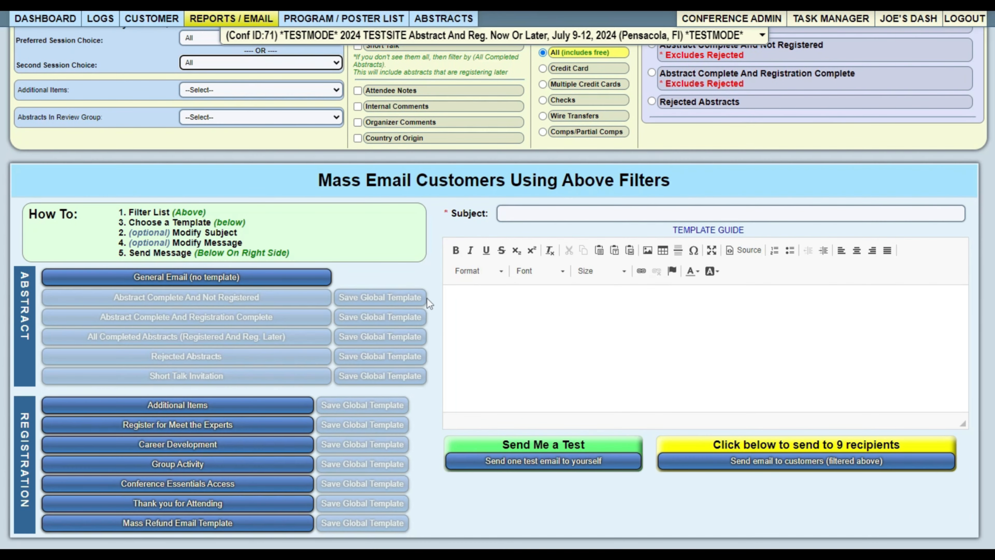
pyautogui.scroll(3, 426, 298)
pyautogui.moveTo(368, 74); pyautogui.dragTo(645, 77)
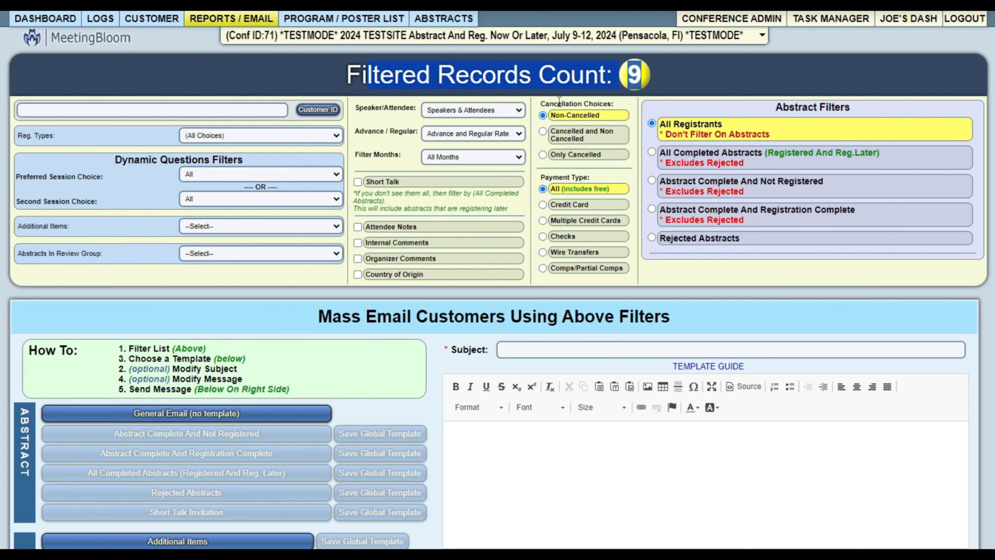
pyautogui.scroll(-3, 186, 386)
pyautogui.scroll(3, 409, 205)
pyautogui.scroll(-3, 409, 205)
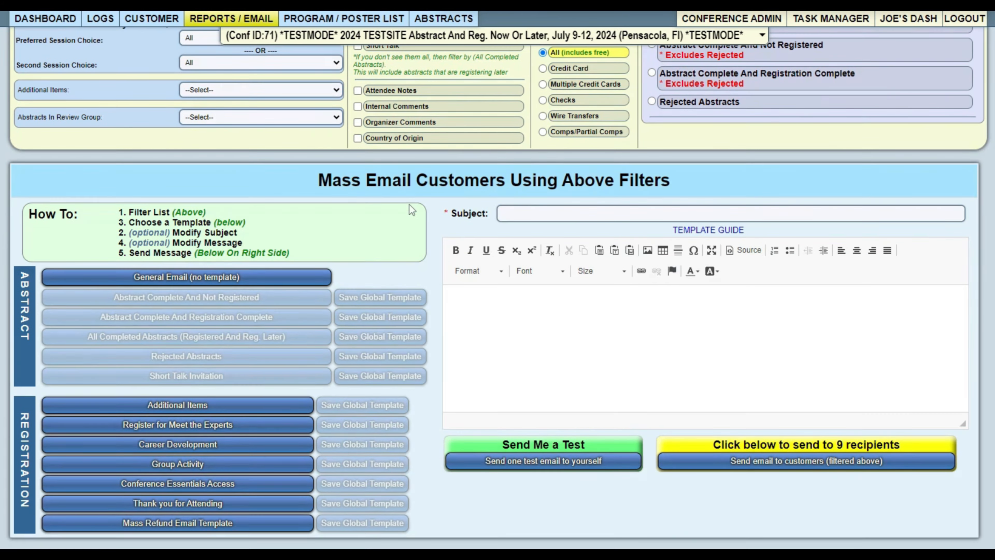
pyautogui.moveTo(315, 181); pyautogui.dragTo(726, 182)
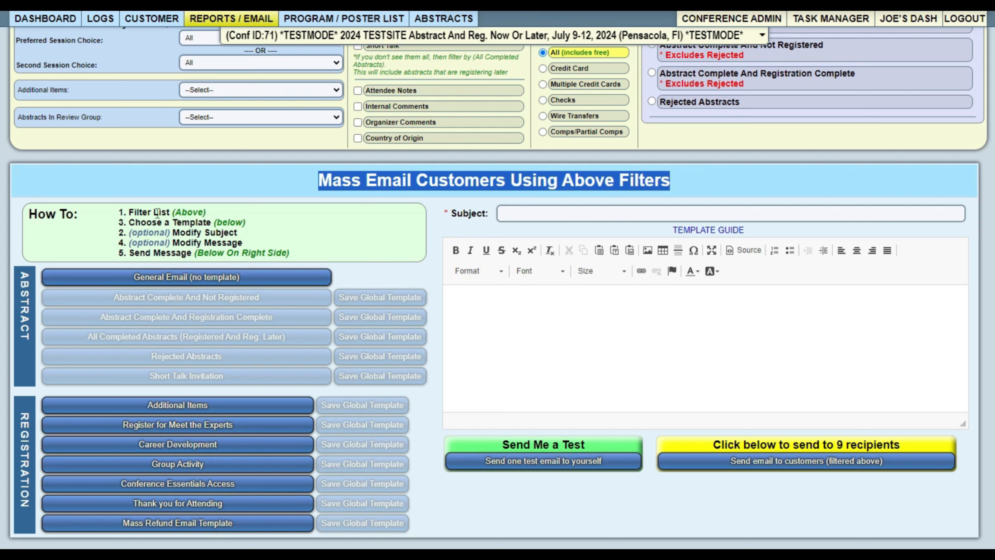
pyautogui.moveTo(118, 212); pyautogui.dragTo(334, 258)
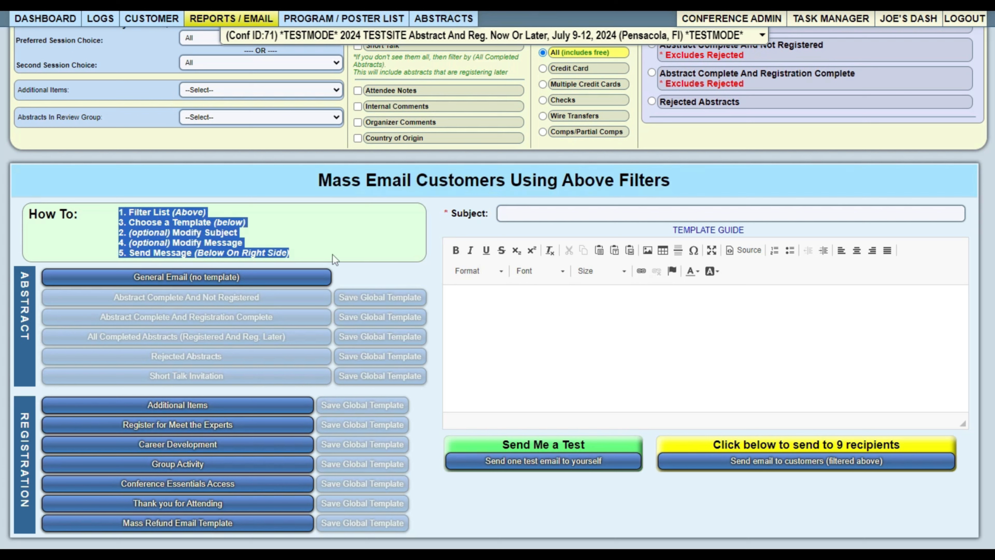
pyautogui.click(333, 234)
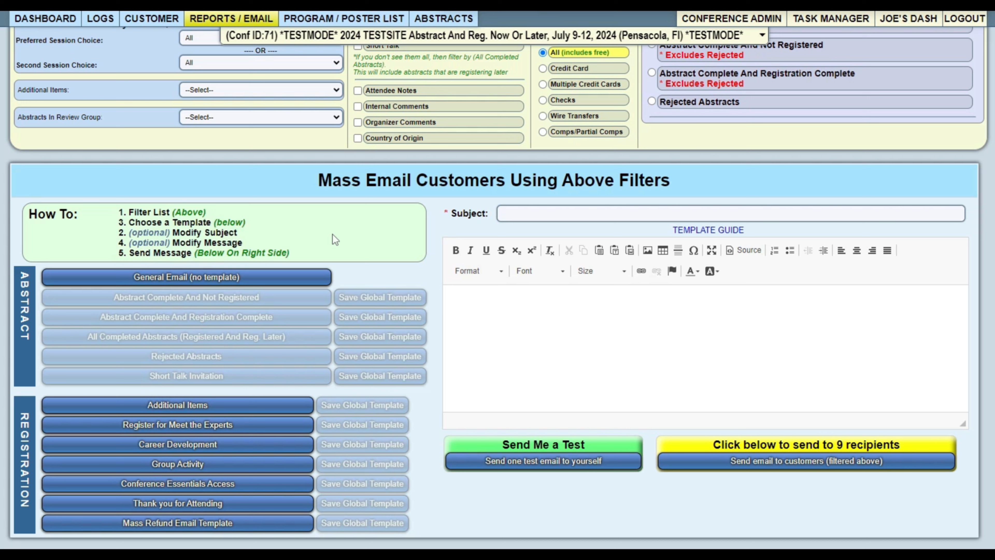
# Load the Additional Items template, with subject 'Glycobiology now has excursions available', and review its message.
pyautogui.click(189, 407)
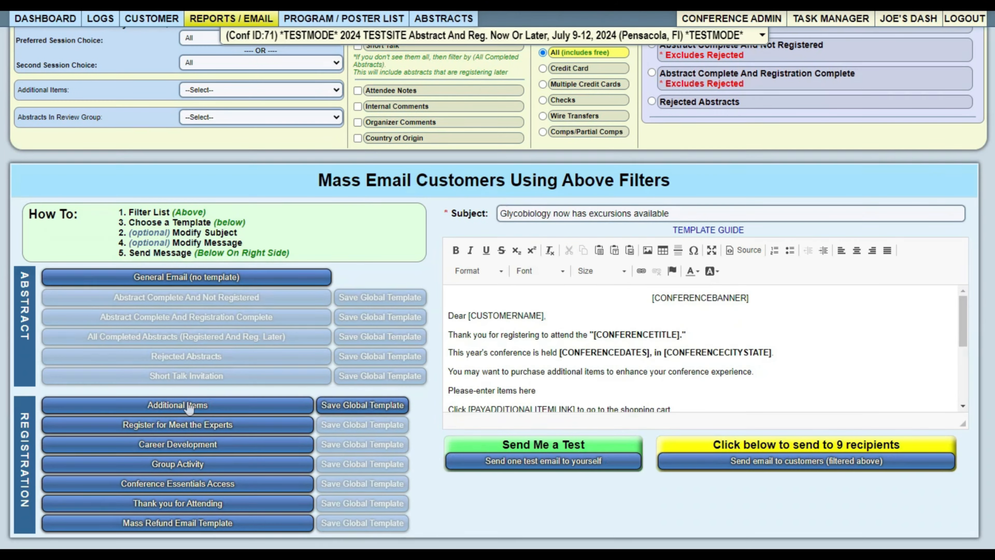
pyautogui.scroll(4, 189, 408)
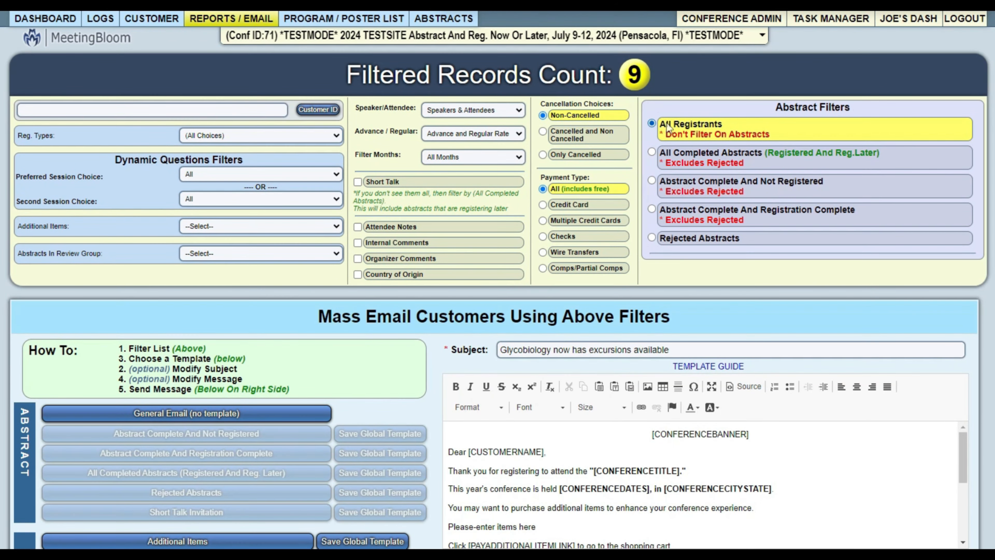
pyautogui.scroll(-3, 341, 363)
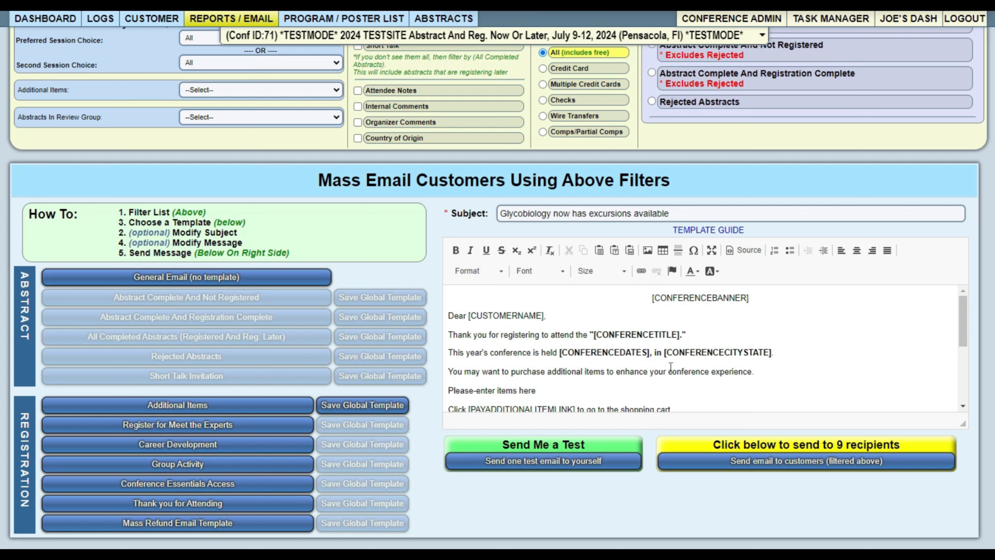
# Try the Register for Meet the Experts template, then replace it with Thank You for Attending.
pyautogui.click(178, 425)
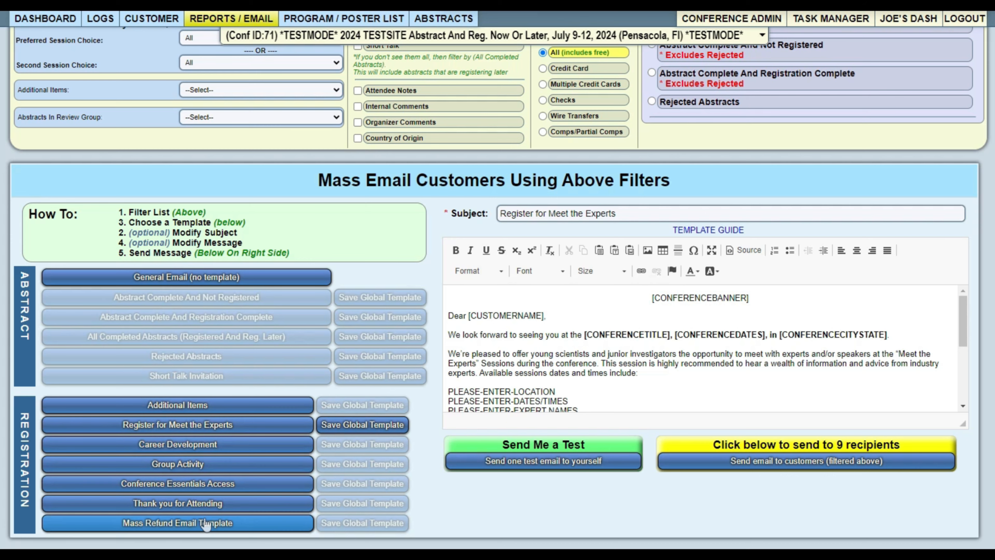
pyautogui.click(192, 508)
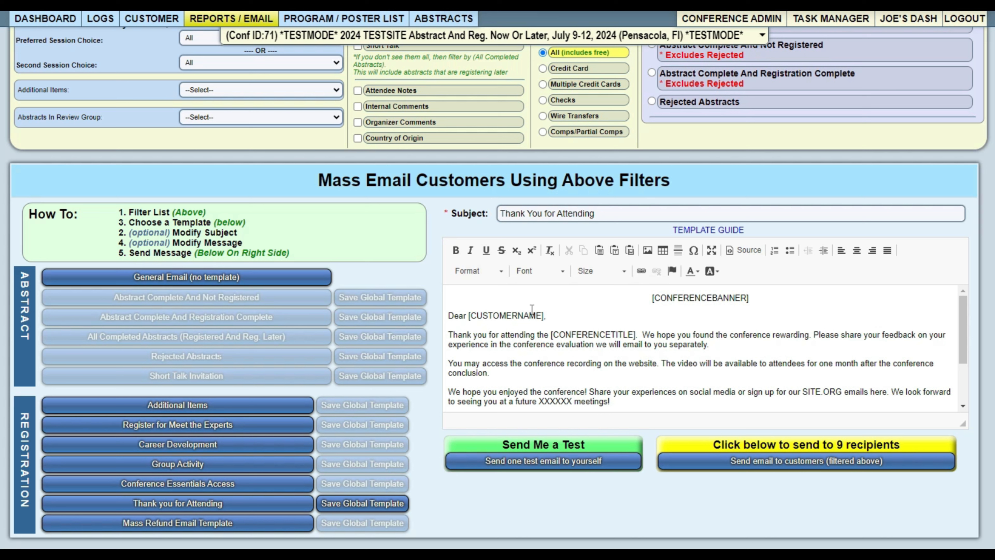
pyautogui.click(709, 229)
pyautogui.moveTo(287, 163); pyautogui.dragTo(341, 269)
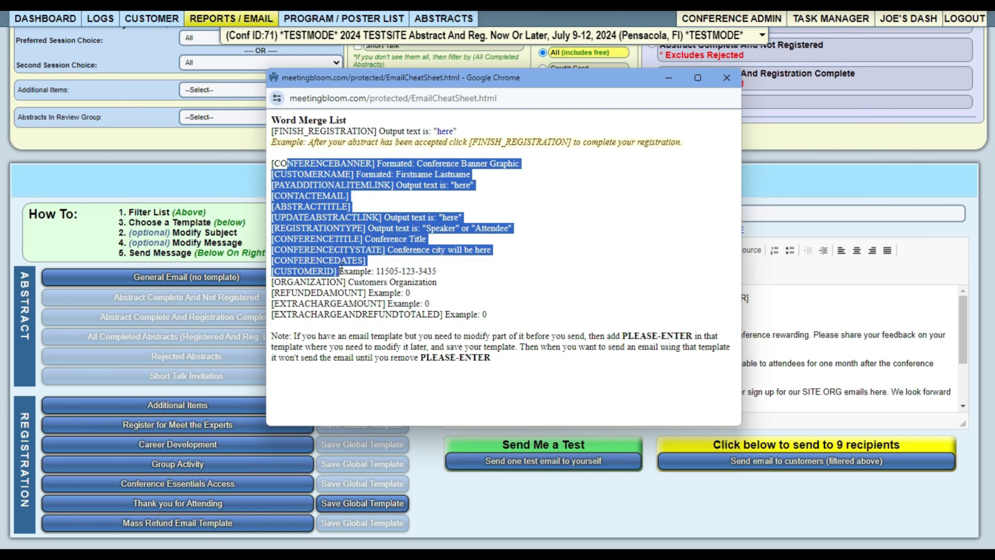
pyautogui.click(341, 269)
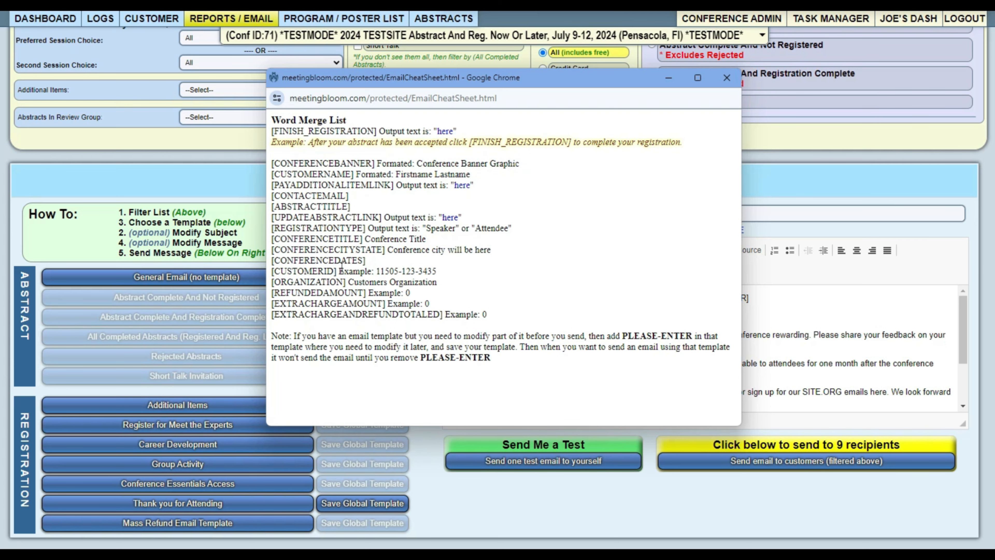
pyautogui.click(726, 79)
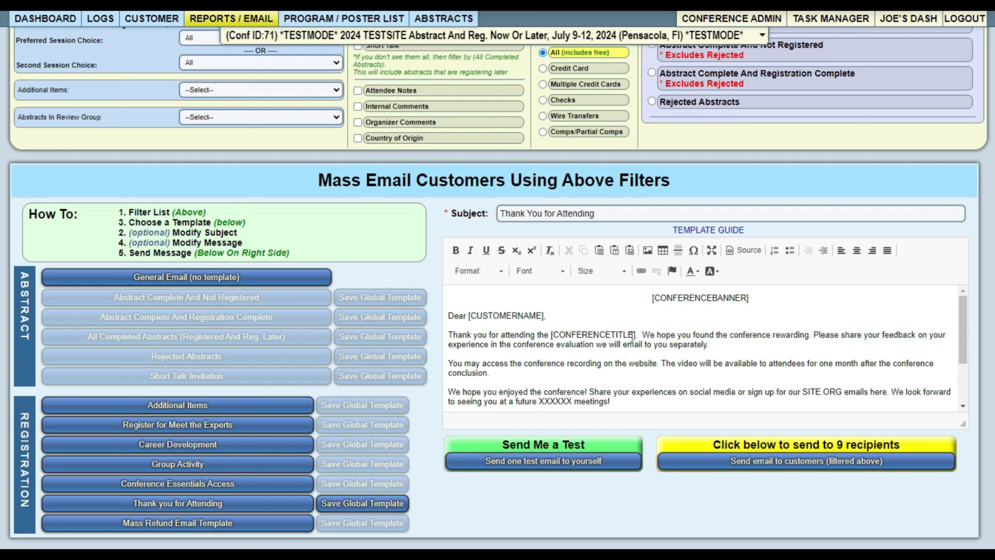
# Highlight the [CONFERENCEBANNER] and [CONFERENCETITLE] tags, then reopen the Word Merge List guide.
pyautogui.moveTo(650, 302); pyautogui.dragTo(773, 298)
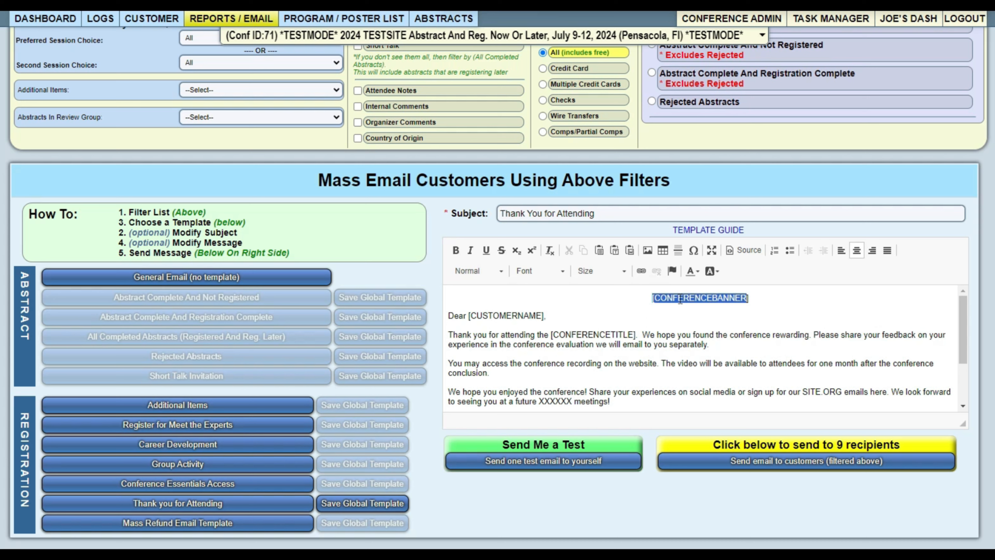
pyautogui.click(492, 316)
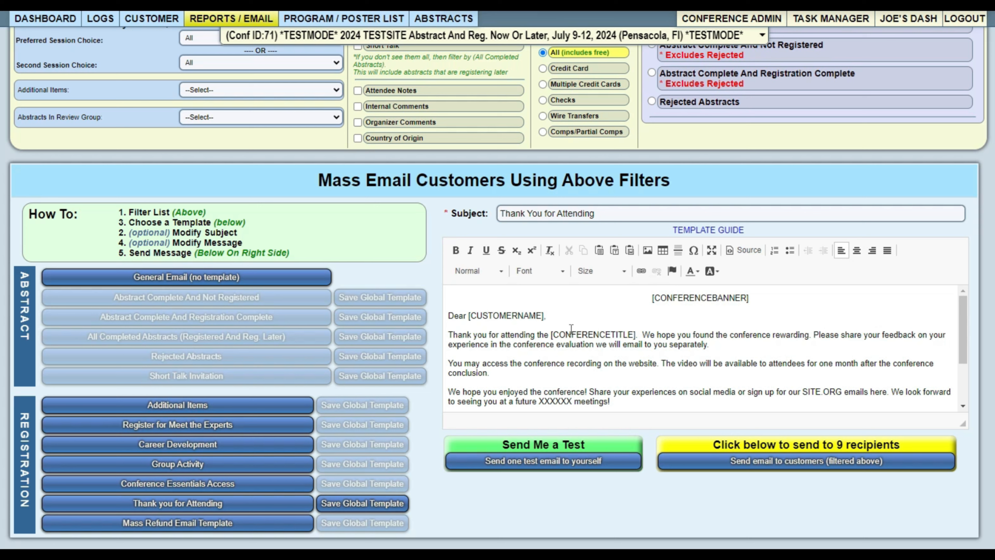
pyautogui.moveTo(588, 335); pyautogui.dragTo(567, 336)
pyautogui.scroll(-2, 556, 337)
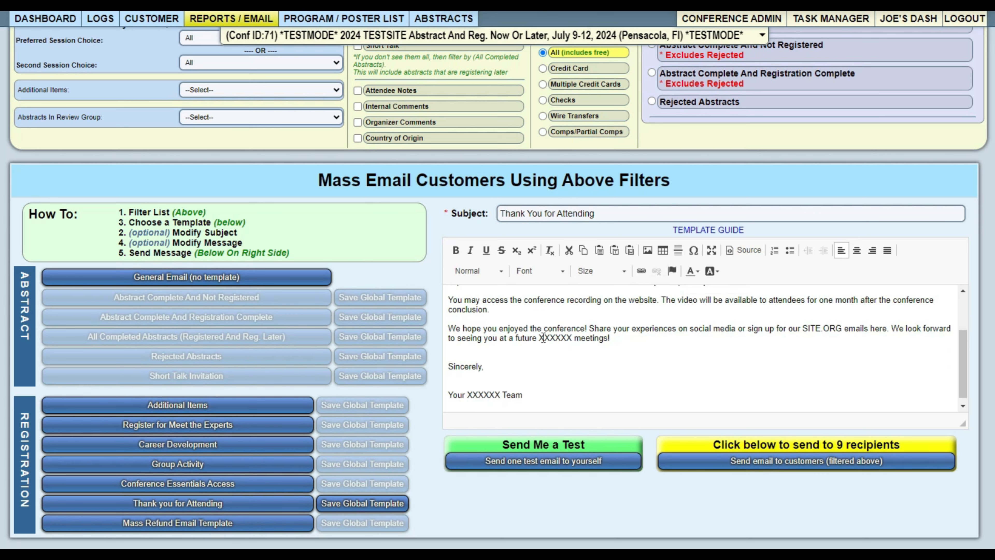
pyautogui.scroll(3, 520, 337)
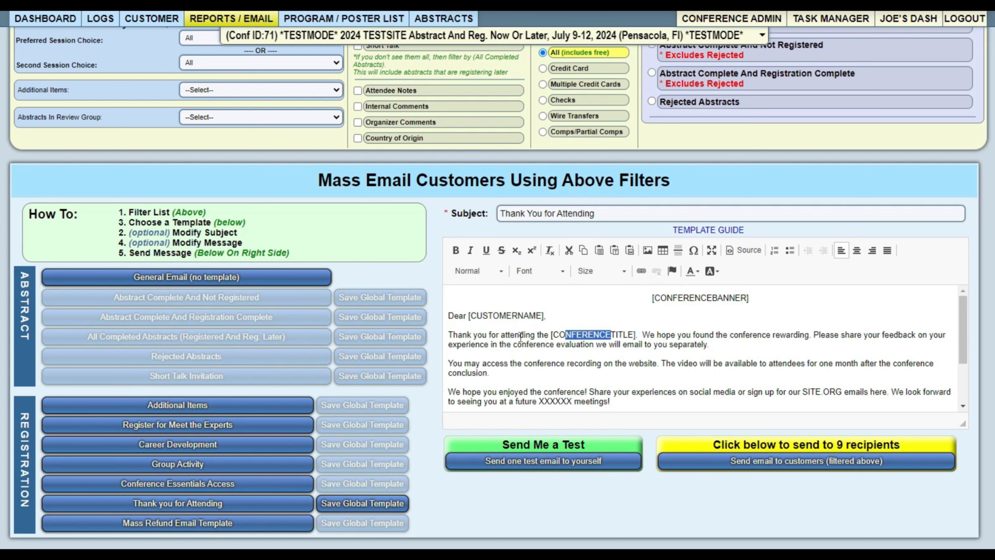
pyautogui.click(695, 230)
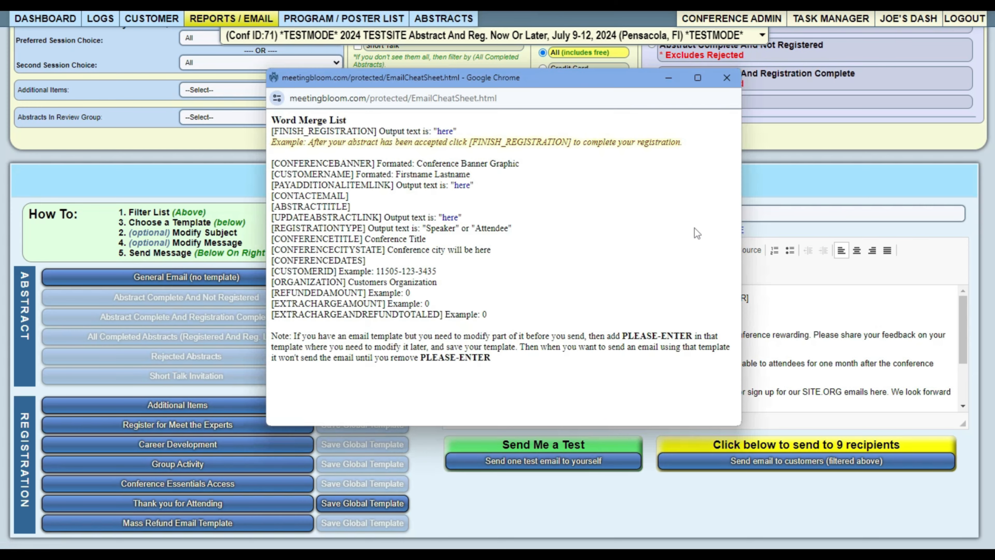
pyautogui.click(726, 79)
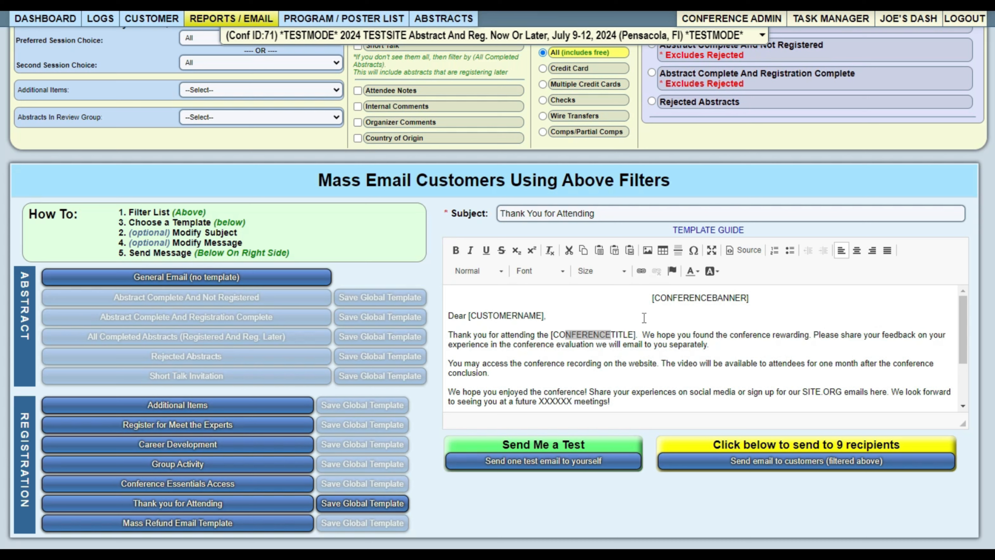
pyautogui.moveTo(651, 298); pyautogui.dragTo(750, 327)
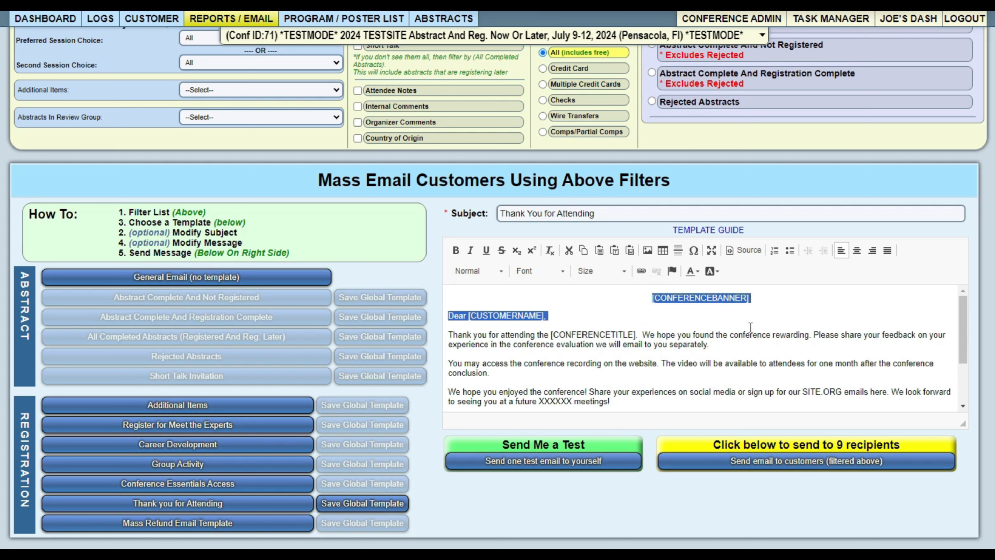
pyautogui.click(675, 299)
pyautogui.moveTo(673, 298); pyautogui.dragTo(740, 298)
pyautogui.click(684, 323)
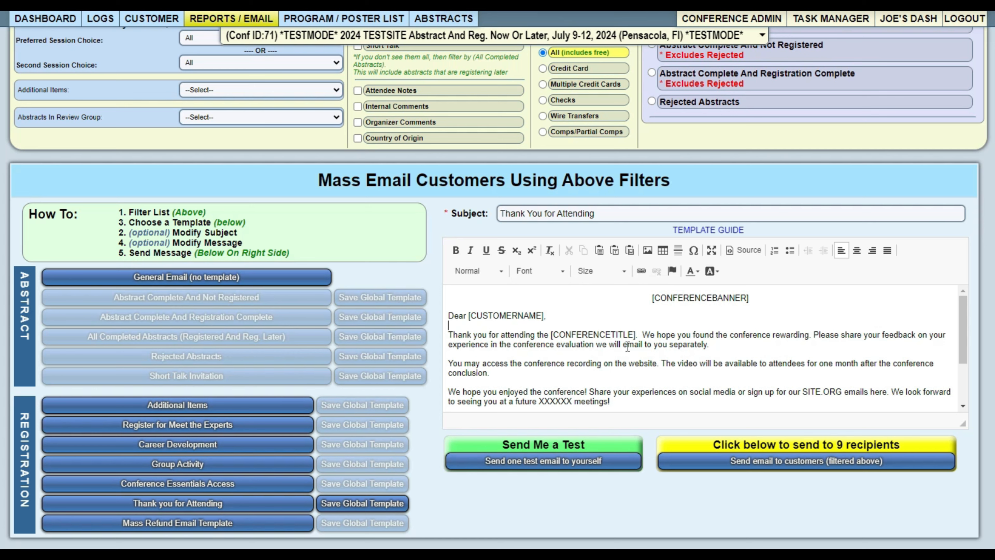
# Try the All Completed Abstracts filter and template, then switch to Abstract Complete And Not Registered.
pyautogui.scroll(3, 627, 346)
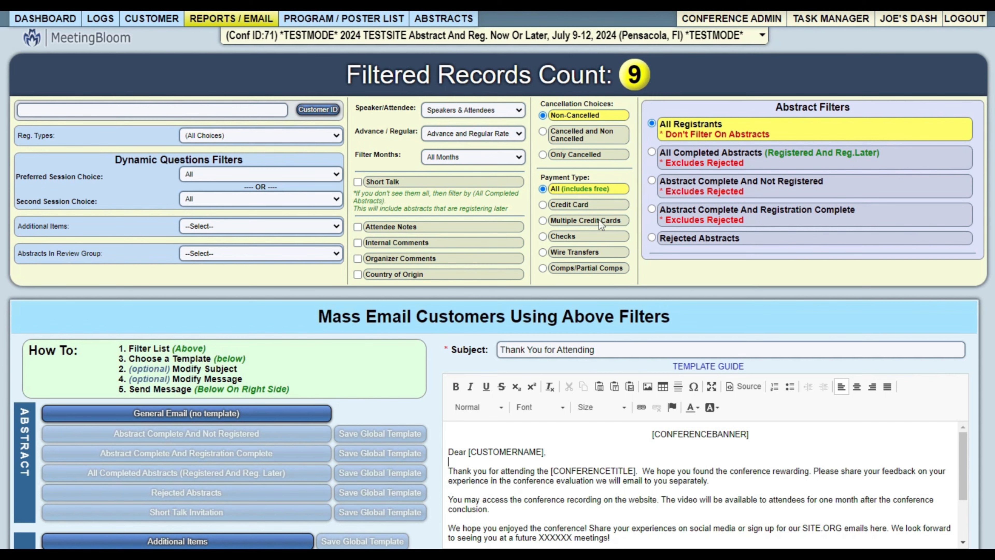
pyautogui.click(678, 159)
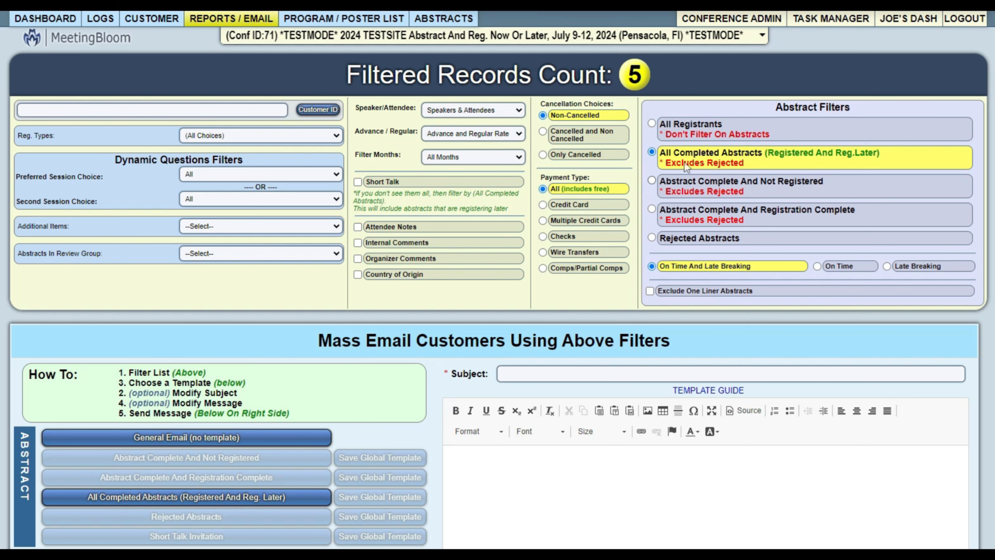
pyautogui.scroll(-4, 495, 281)
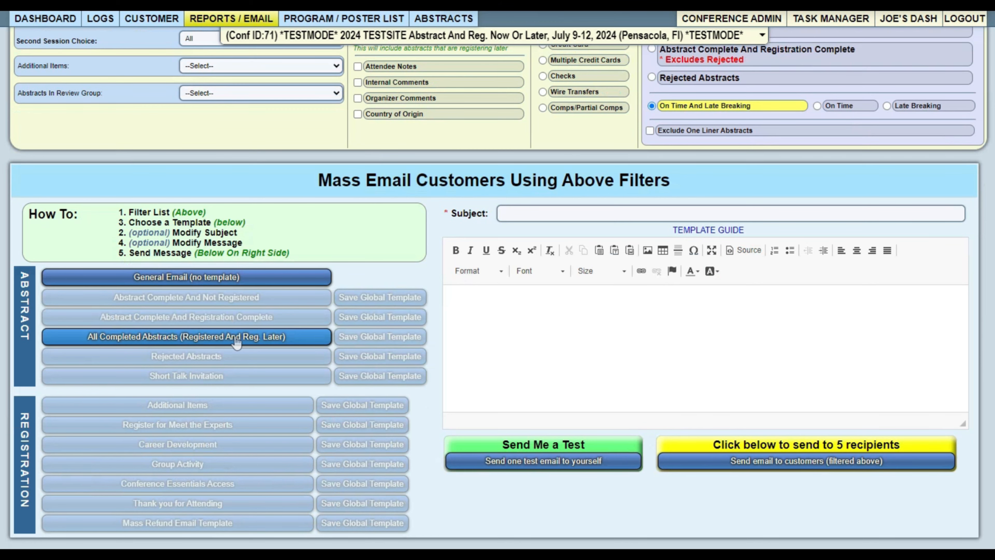
pyautogui.click(192, 340)
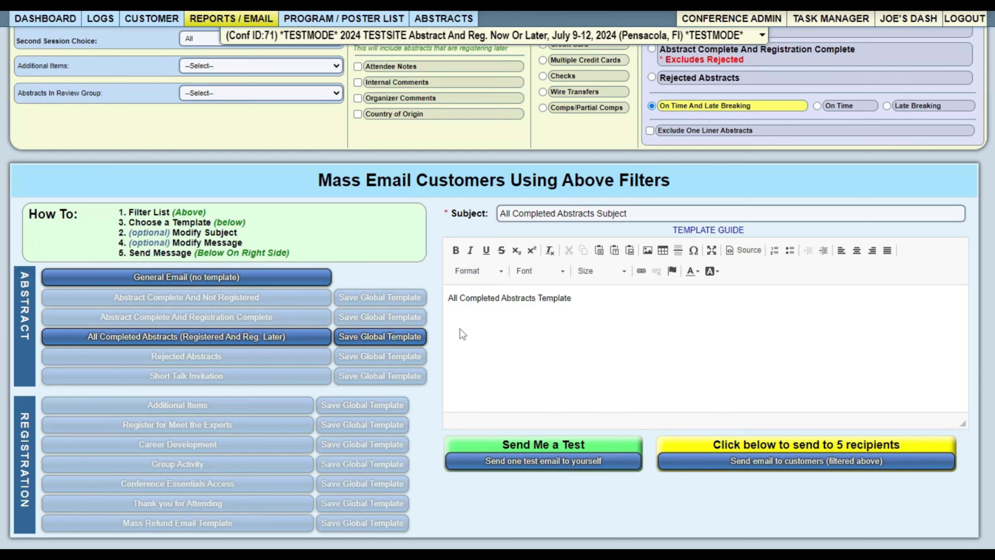
pyautogui.moveTo(465, 298); pyautogui.dragTo(603, 293)
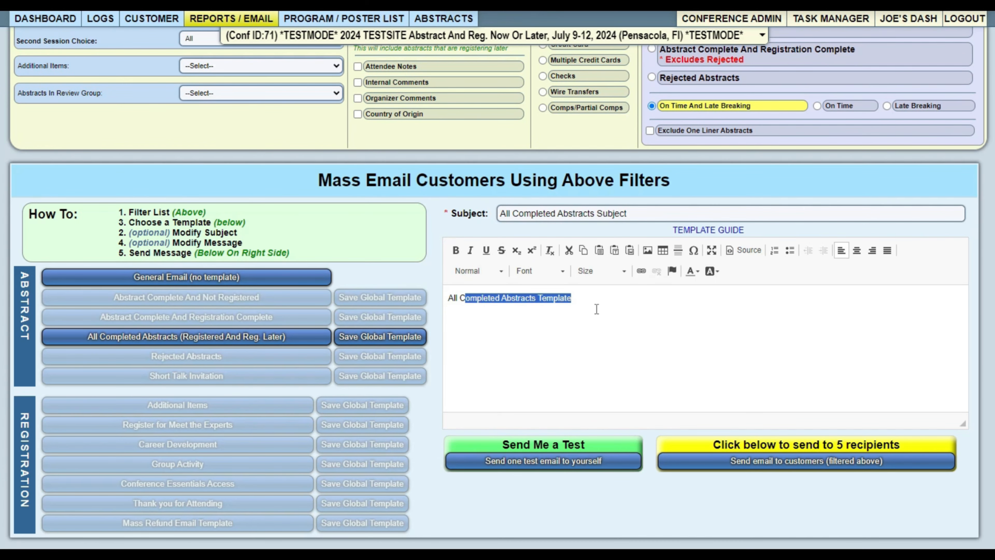
pyautogui.scroll(3, 597, 309)
pyautogui.click(689, 156)
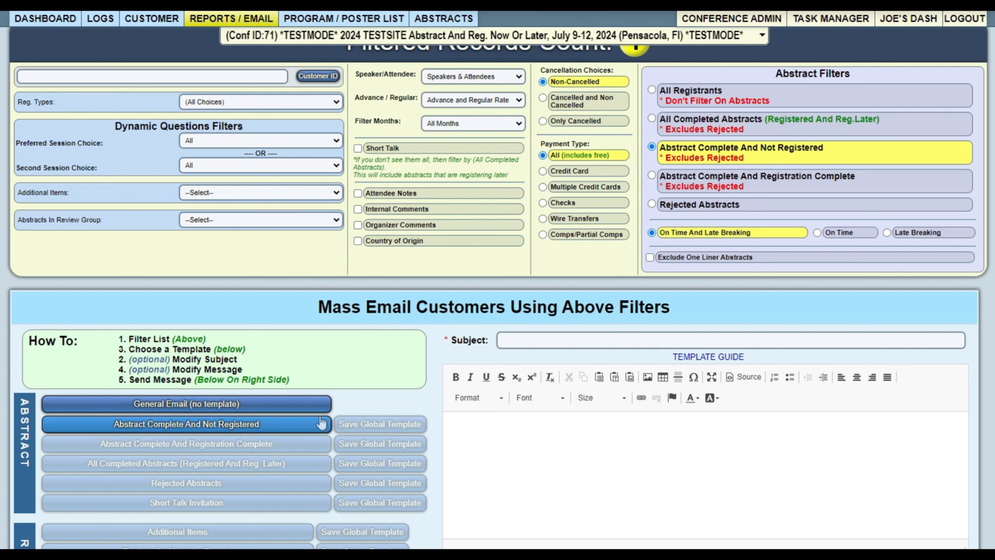
# Load the Abstract Complete And Not Registered template, subject 'Your Abstract Has Been Accepted'.
pyautogui.click(287, 424)
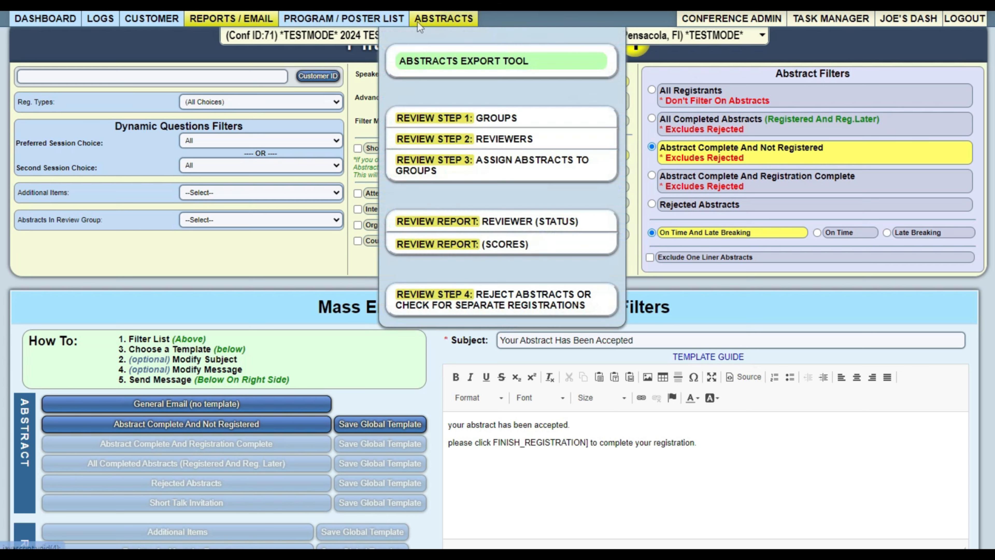
# On the Program / Poster List page, move the orange waiting entry from Friday to the right-hand panel.
pyautogui.click(358, 20)
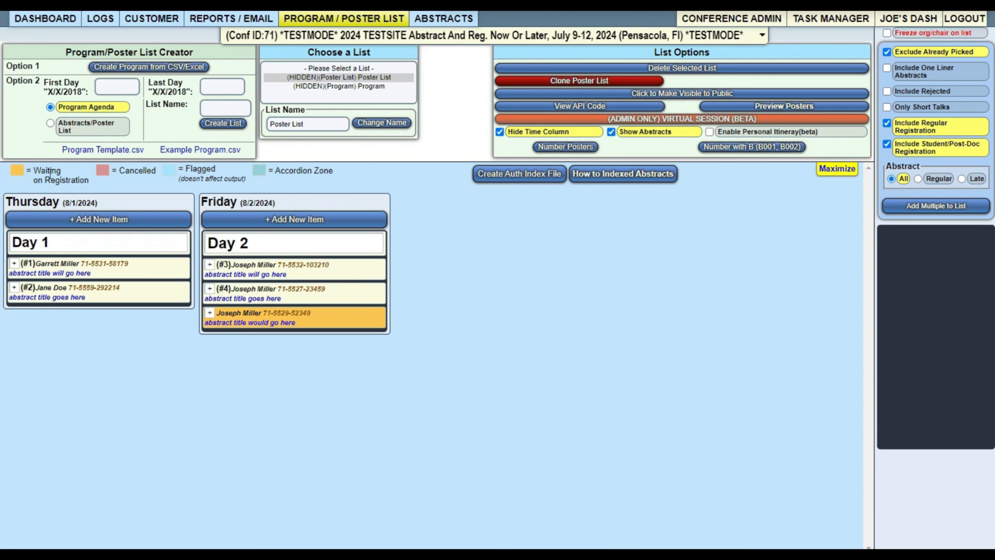
pyautogui.moveTo(37, 172); pyautogui.dragTo(42, 174)
pyautogui.moveTo(274, 314); pyautogui.dragTo(971, 278)
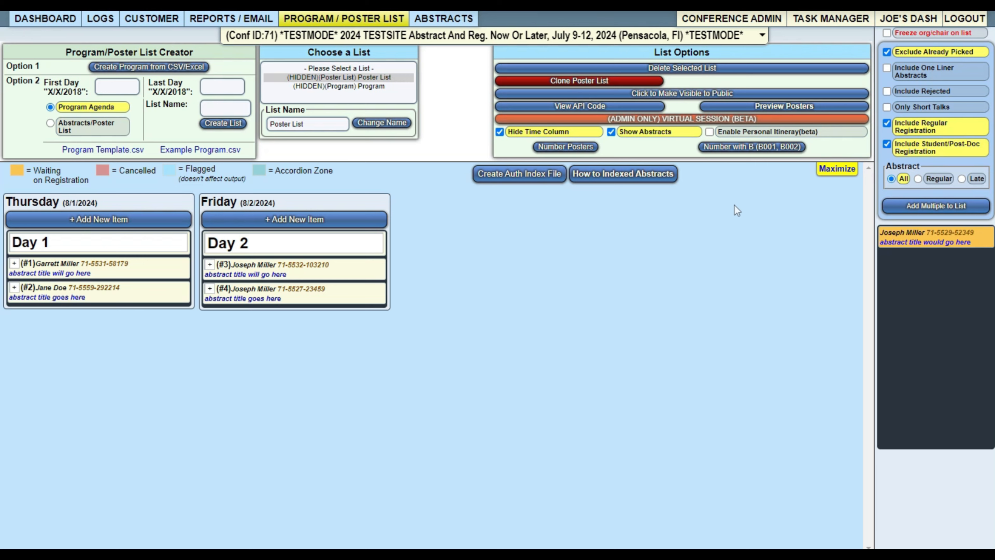
# Return to Email Customers, showing 5 records under All Completed Abstracts with its subject loaded.
pyautogui.moveTo(231, 18)
pyautogui.click(212, 41)
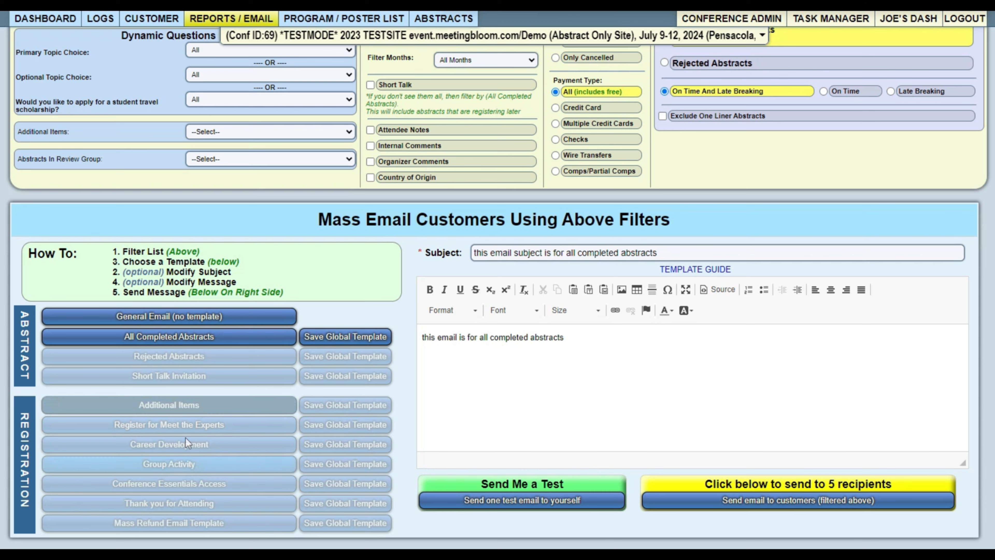
pyautogui.scroll(4, 224, 476)
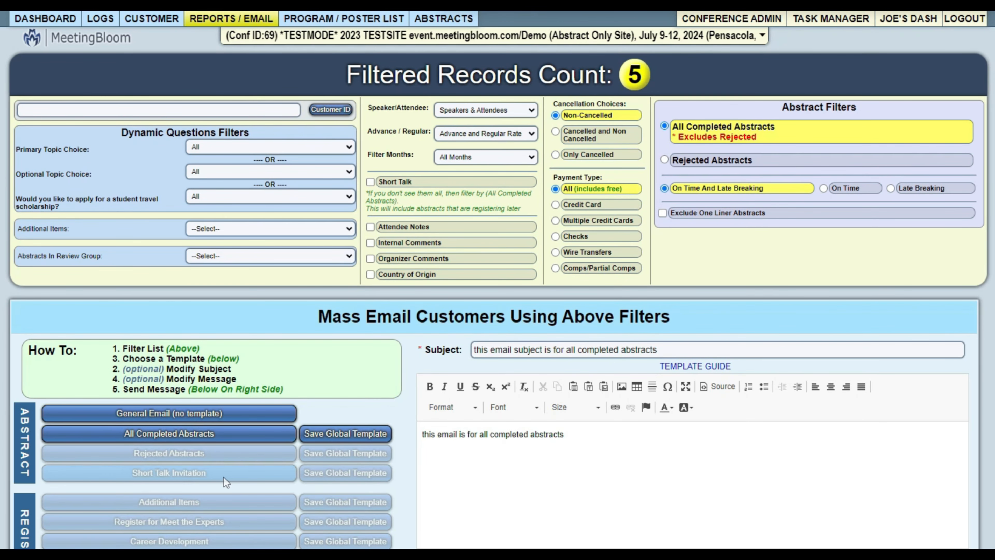
pyautogui.moveTo(219, 18)
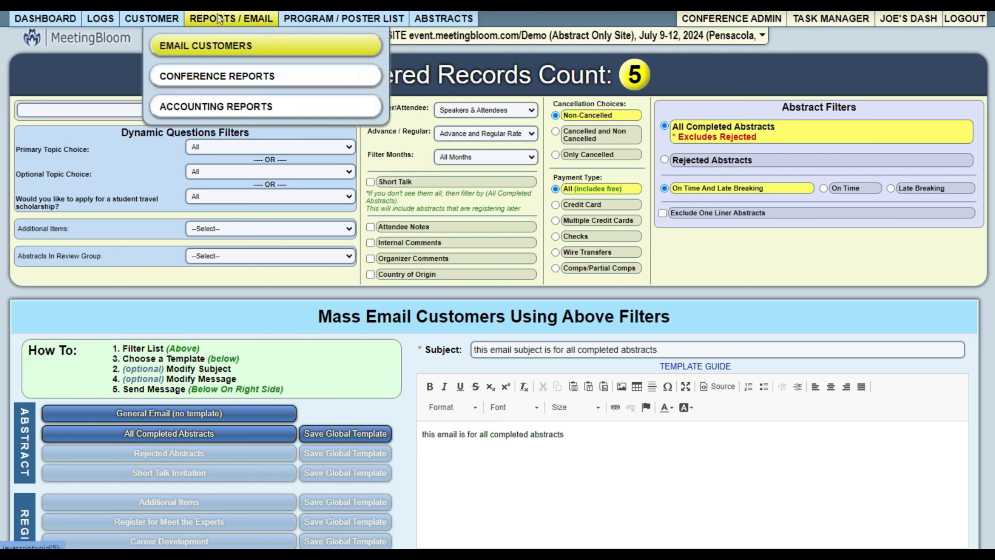
# Open Conference Reports and point out the Dynamic Questions Filters heading.
pyautogui.click(210, 78)
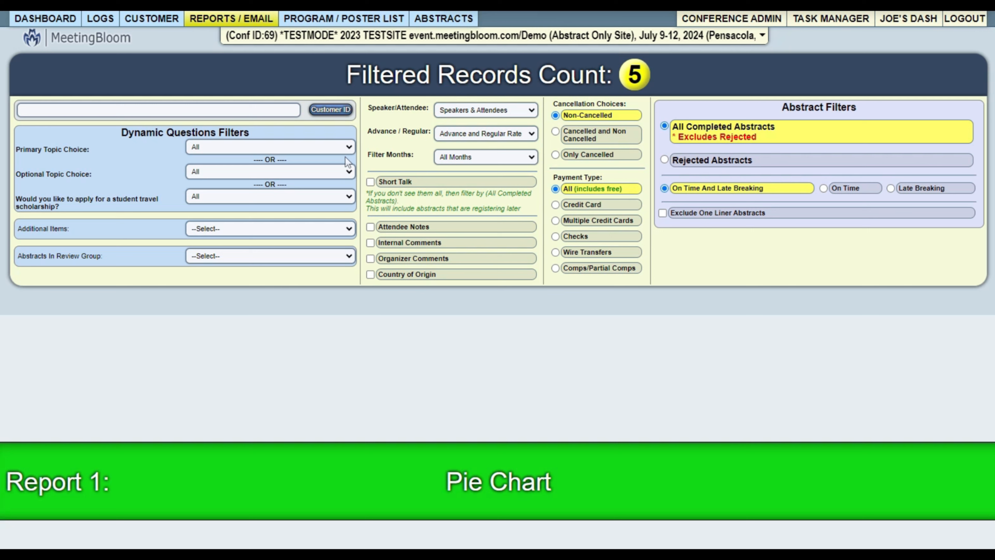
pyautogui.moveTo(129, 133); pyautogui.dragTo(229, 133)
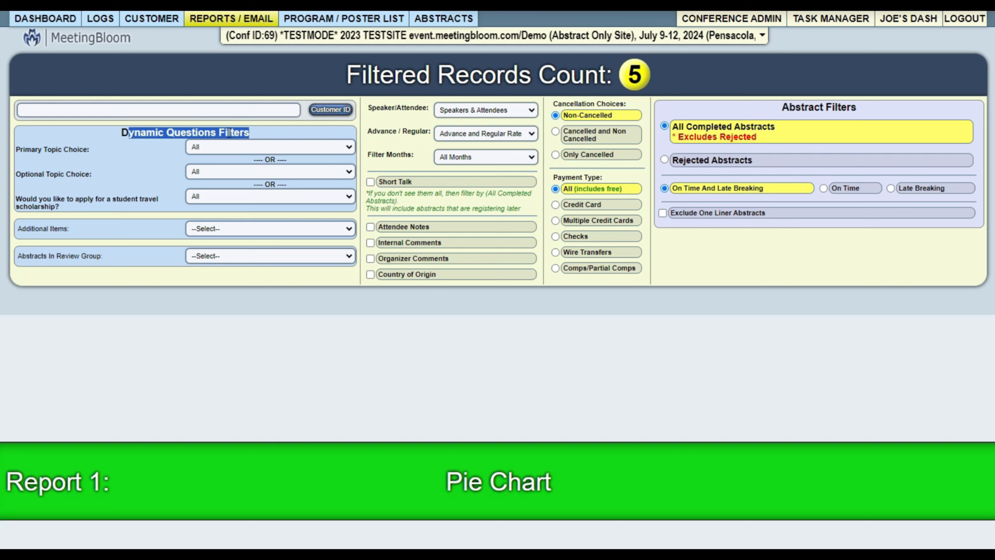
pyautogui.click(255, 132)
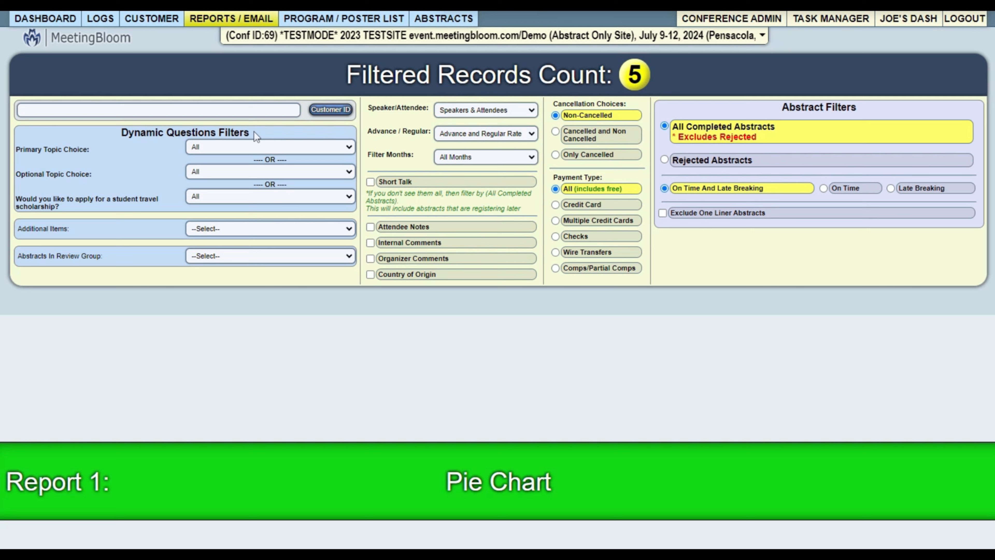
pyautogui.moveTo(14, 146); pyautogui.dragTo(100, 150)
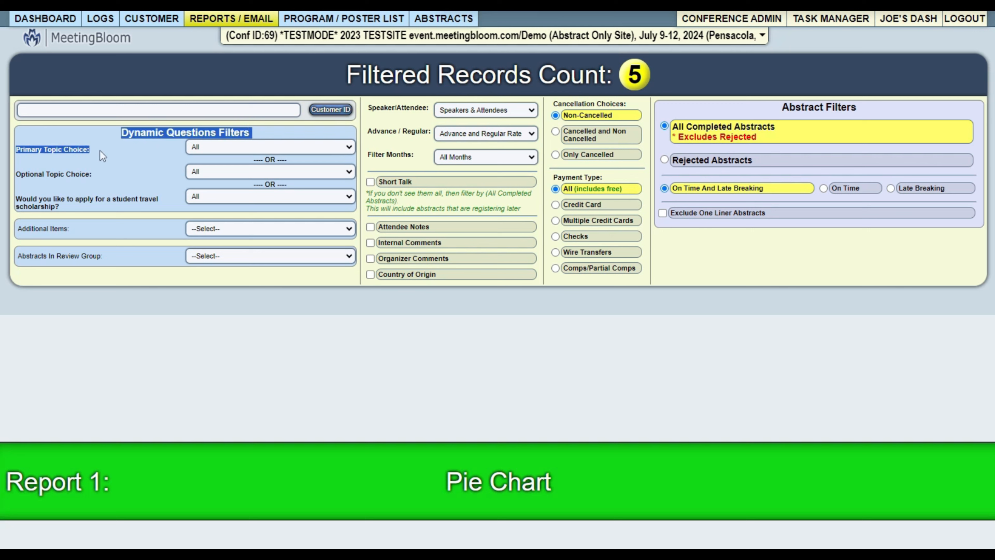
pyautogui.click(100, 150)
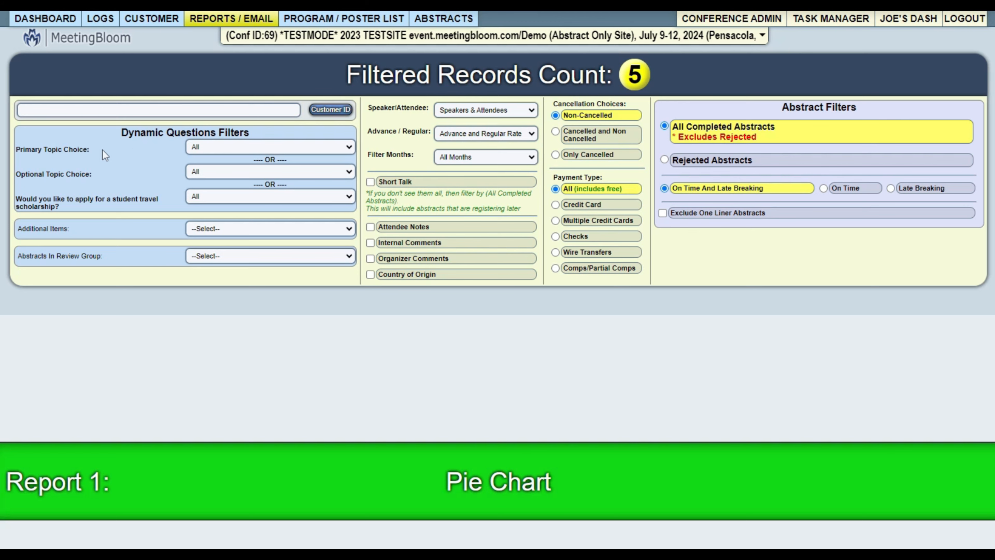
pyautogui.click(211, 148)
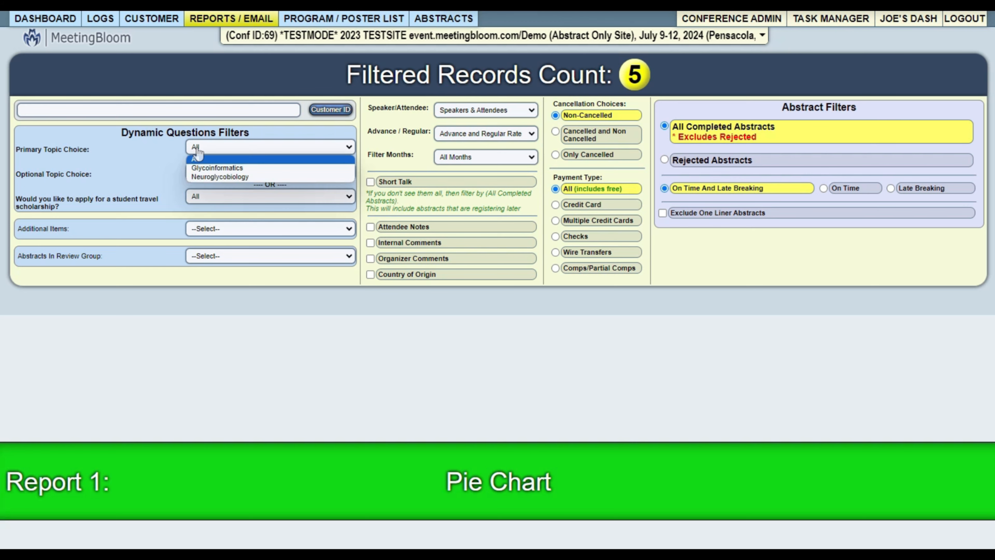
pyautogui.click(218, 167)
pyautogui.click(233, 151)
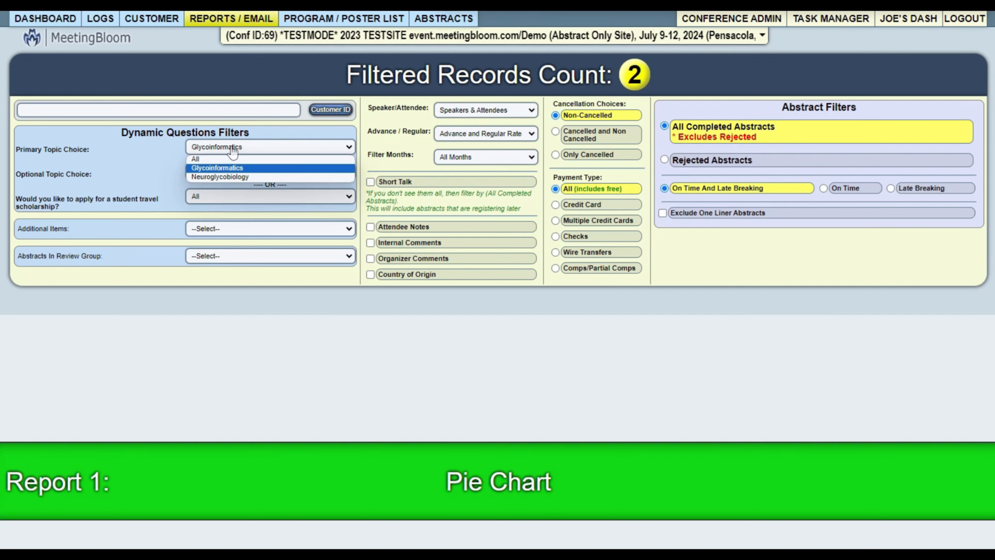
pyautogui.click(216, 162)
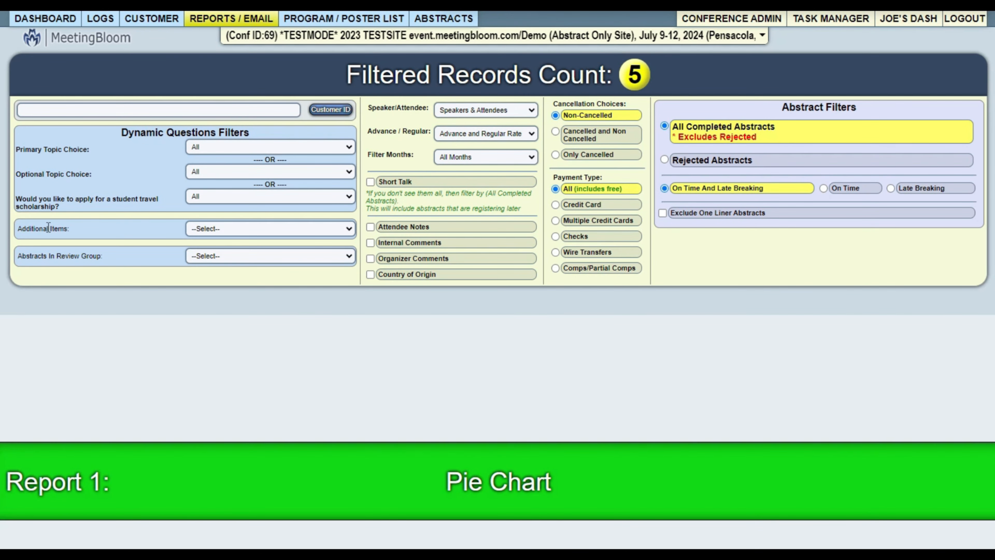
pyautogui.moveTo(83, 235); pyautogui.dragTo(24, 237)
pyautogui.click(261, 235)
pyautogui.click(139, 229)
pyautogui.moveTo(26, 255); pyautogui.dragTo(110, 257)
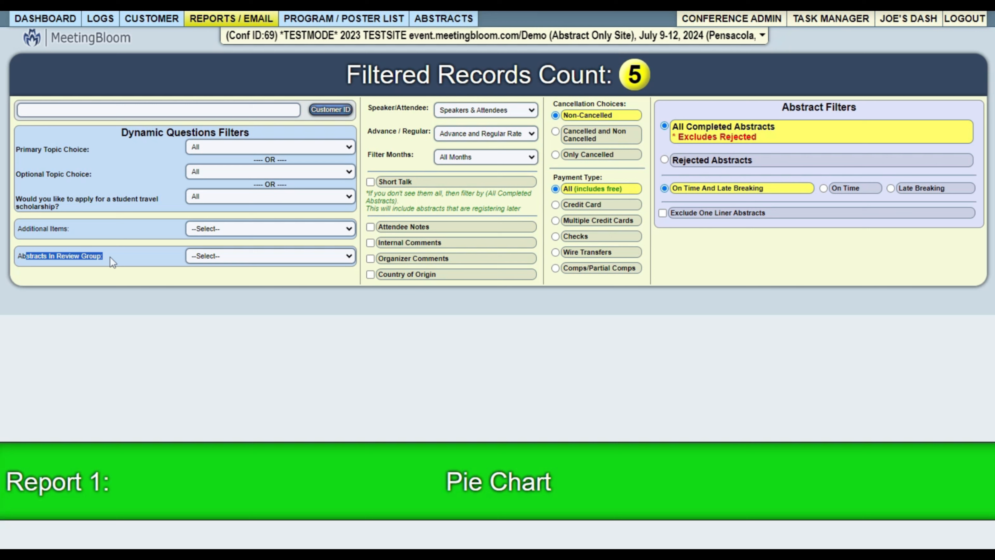
pyautogui.click(255, 258)
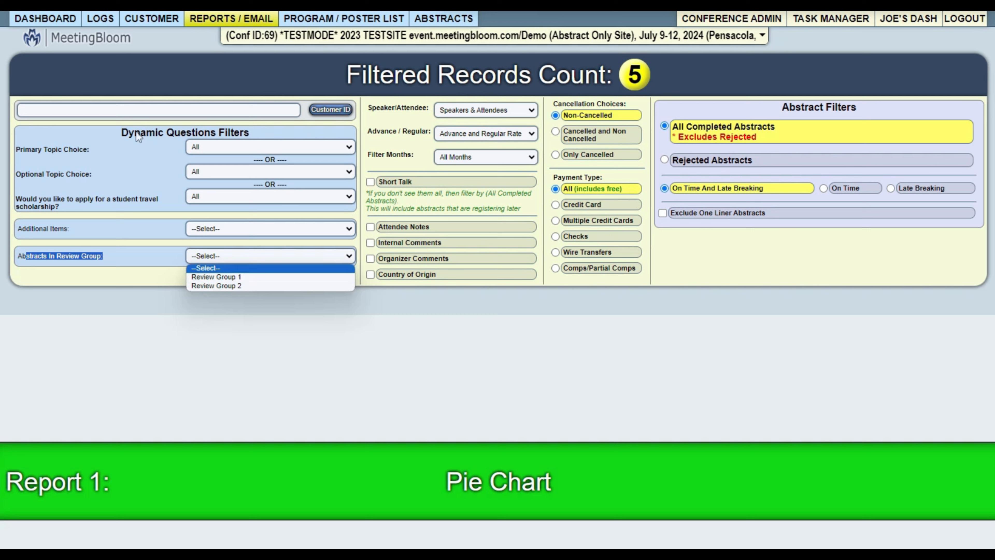
pyautogui.click(316, 334)
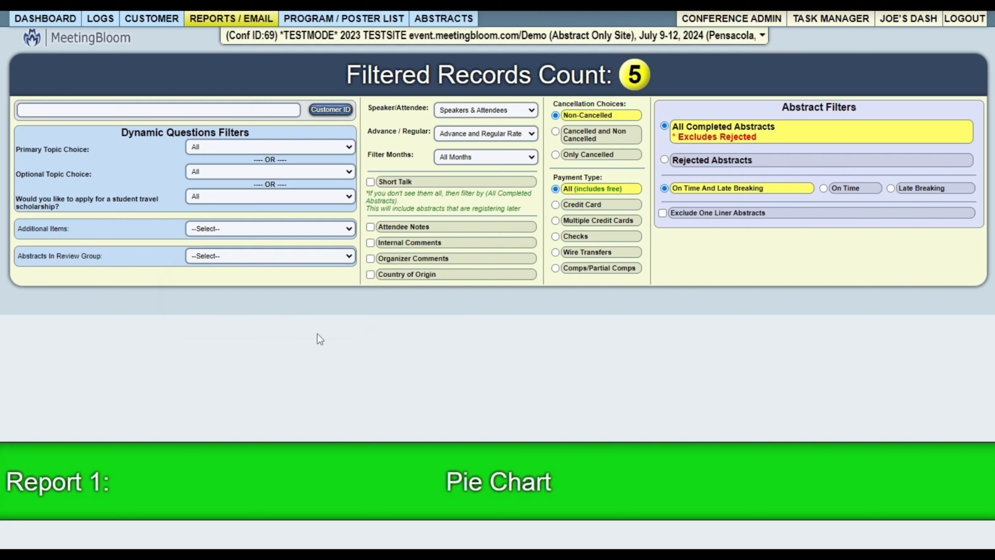
pyautogui.click(703, 161)
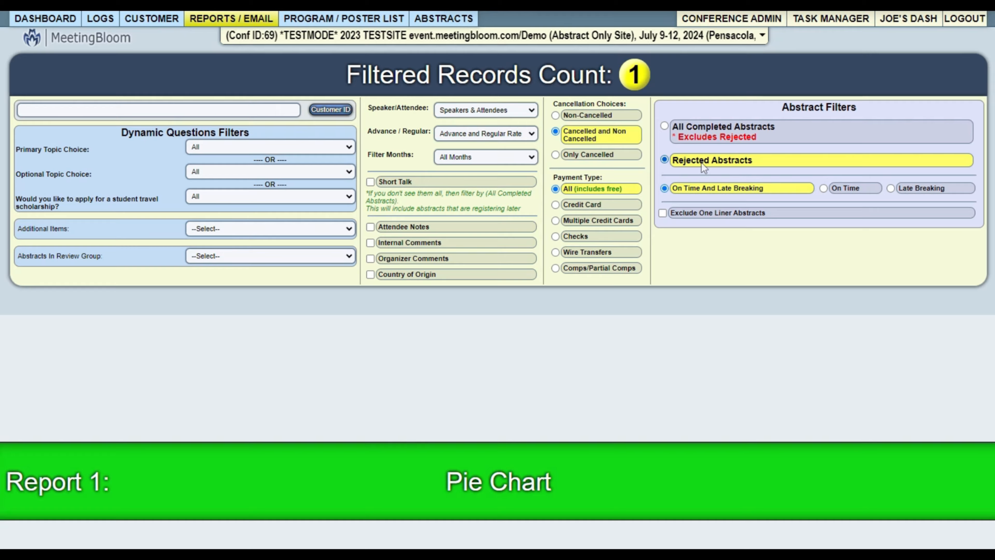
pyautogui.scroll(-5, 701, 162)
pyautogui.scroll(-5, 705, 165)
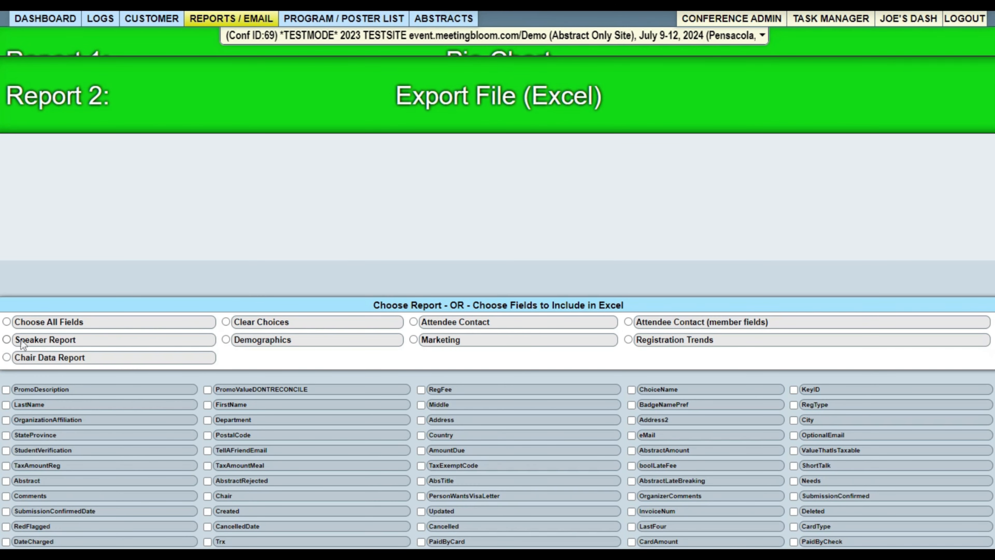
pyautogui.scroll(3, 433, 380)
pyautogui.scroll(5, 408, 363)
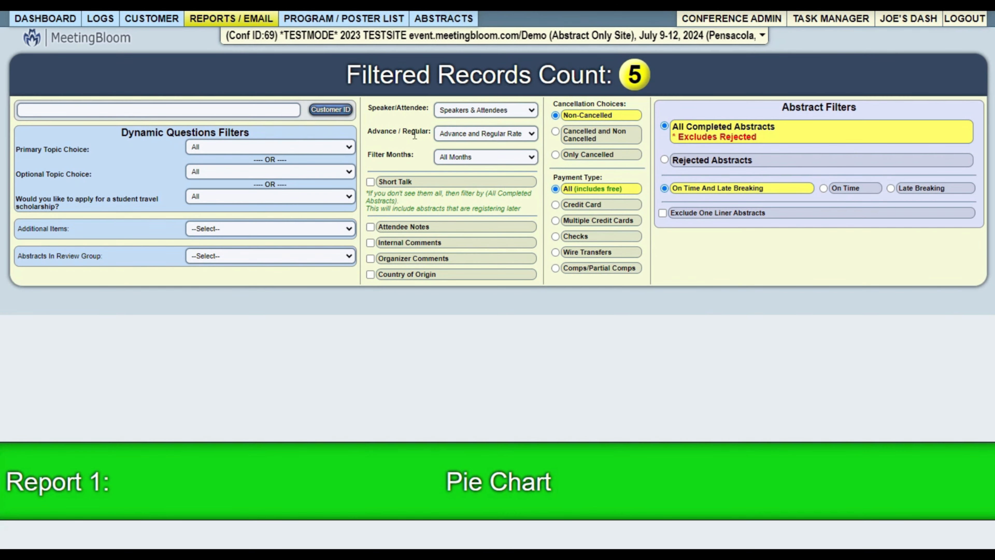
# Switch to conference Conf ID 71 and chart Report 1 by Preferred Session Choice.
pyautogui.click(339, 36)
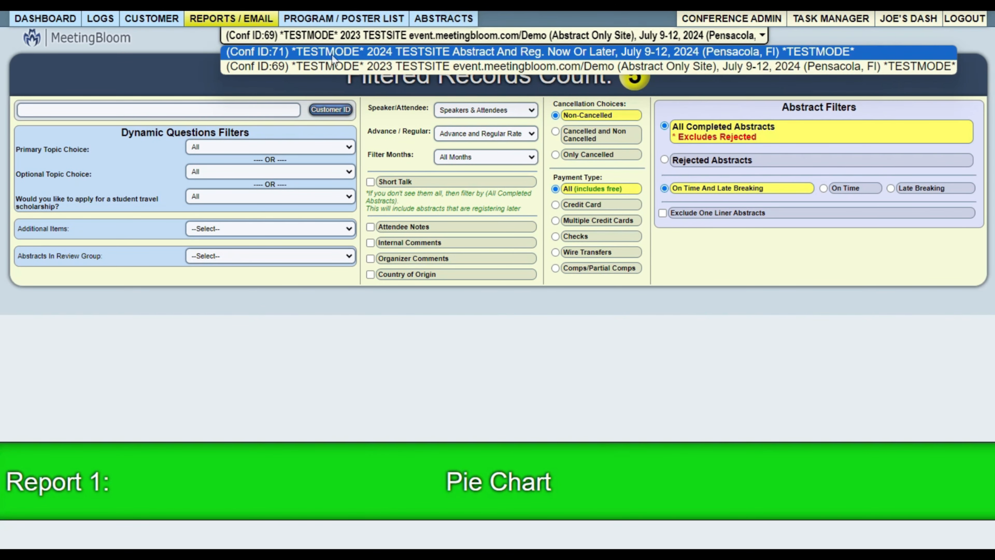
pyautogui.click(335, 50)
pyautogui.scroll(-5, 658, 247)
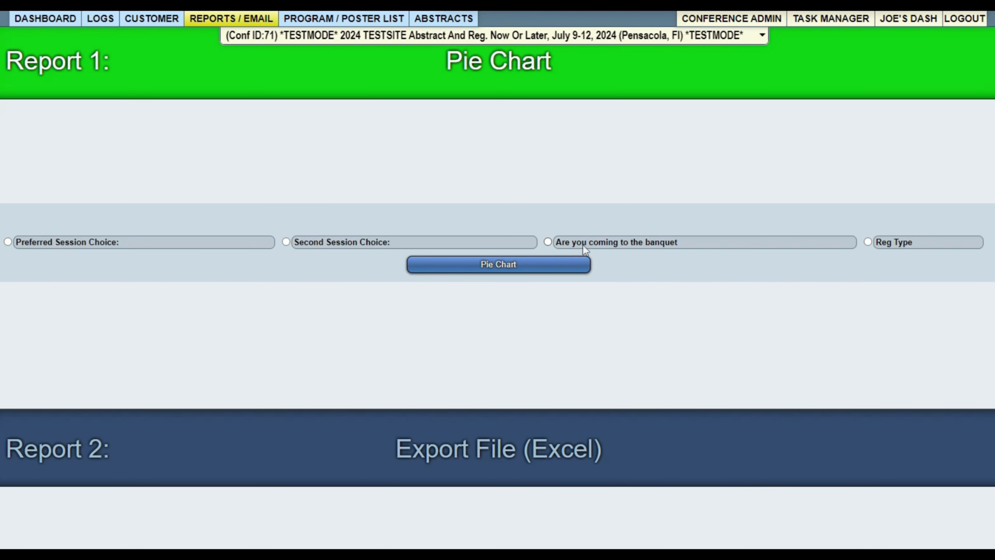
pyautogui.click(67, 242)
# Try the Marketing, Demographics, Registration Trends and member contact presets, then choose all fields for Report 2.
pyautogui.scroll(-9, 369, 303)
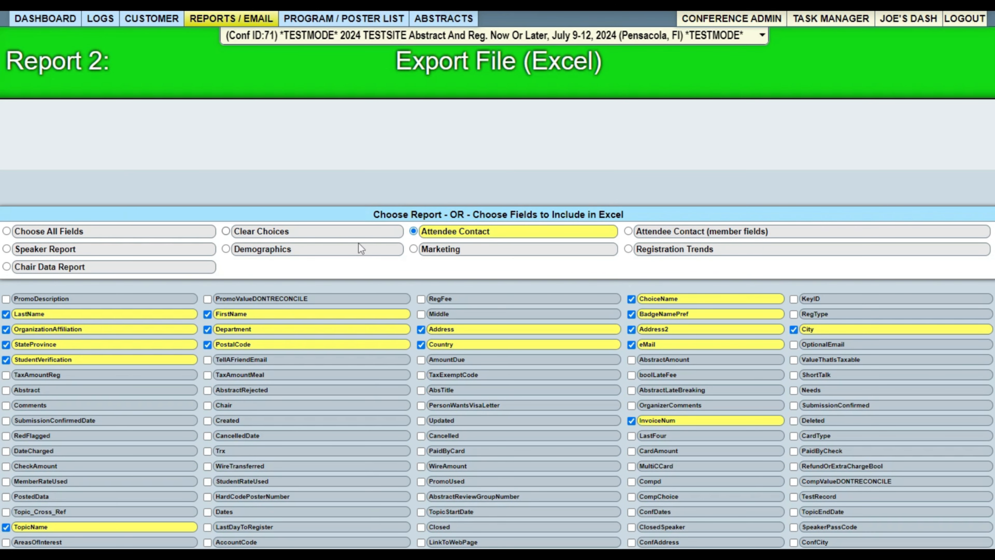
pyautogui.moveTo(527, 232); pyautogui.dragTo(590, 220)
pyautogui.click(541, 215)
pyautogui.click(439, 250)
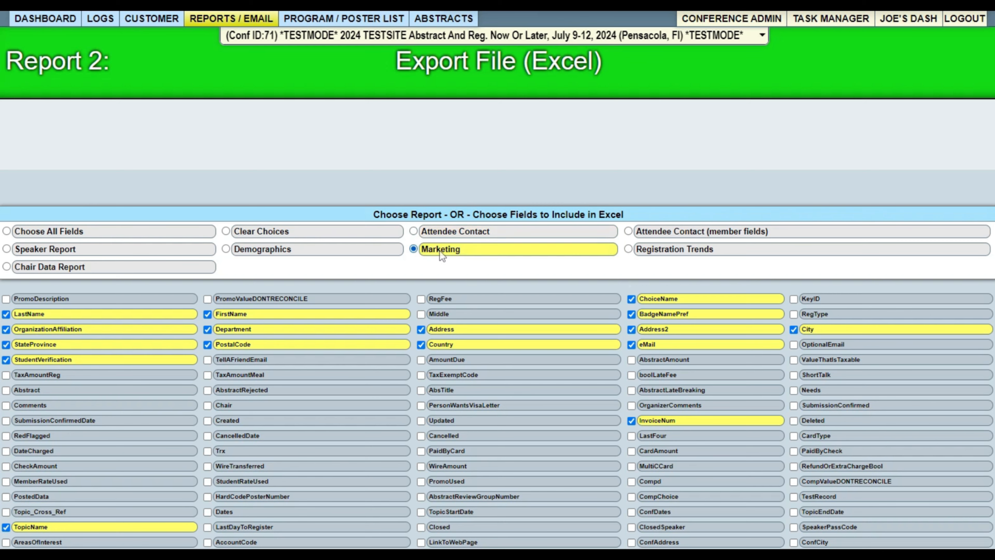
pyautogui.scroll(-3, 441, 255)
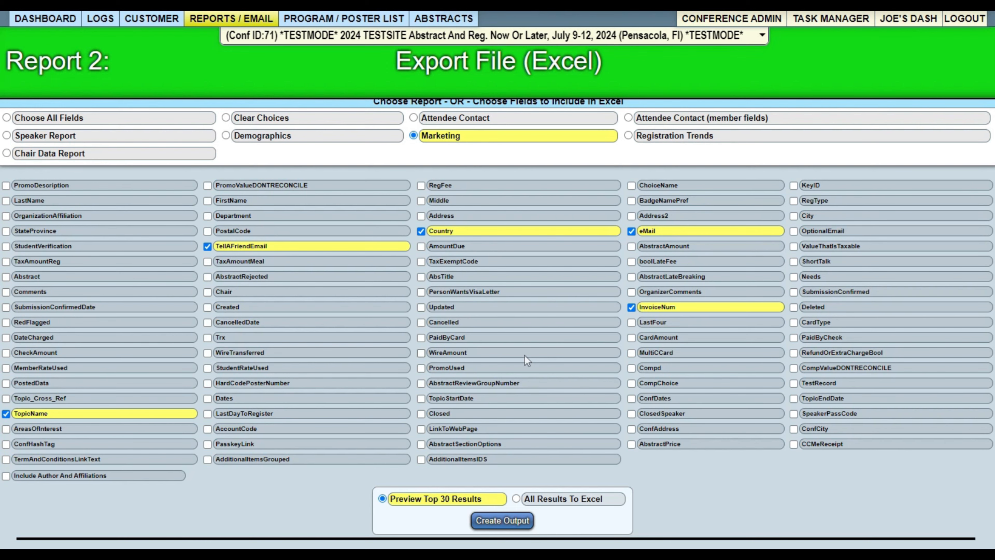
pyautogui.scroll(2, 274, 259)
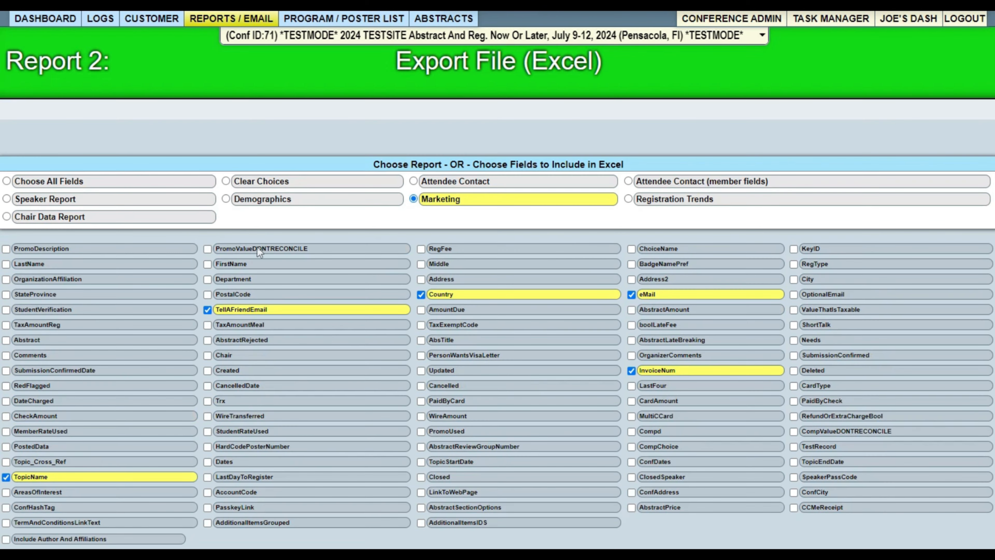
pyautogui.click(243, 204)
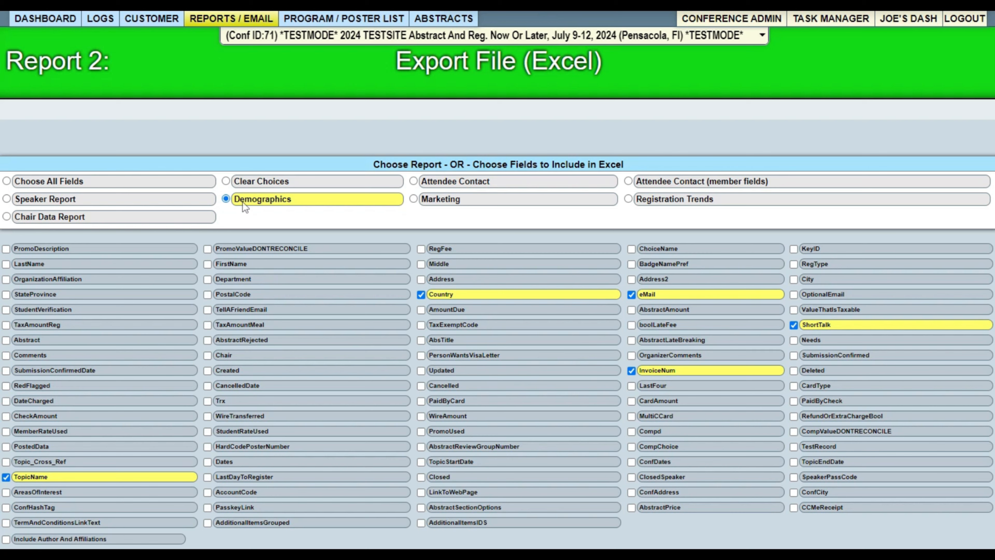
pyautogui.click(677, 205)
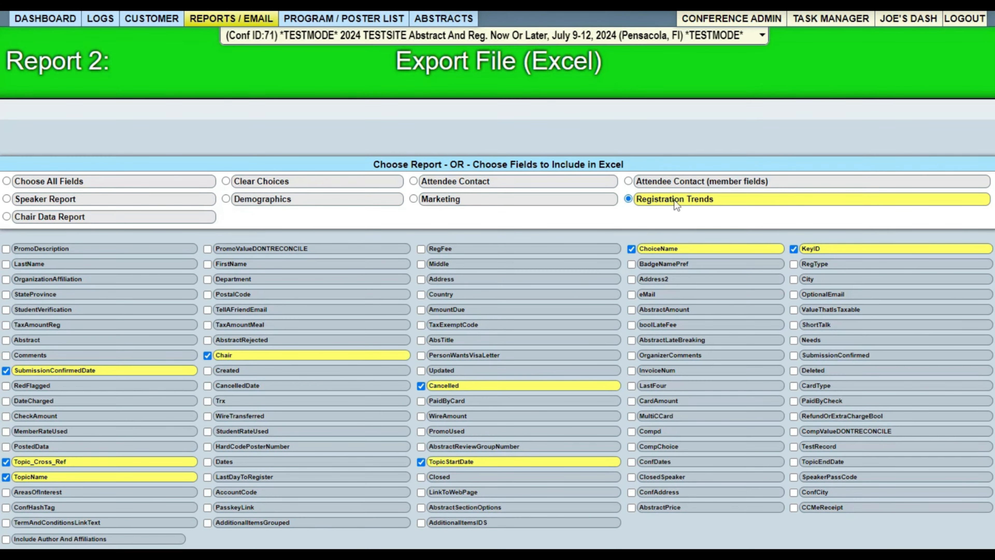
pyautogui.click(654, 185)
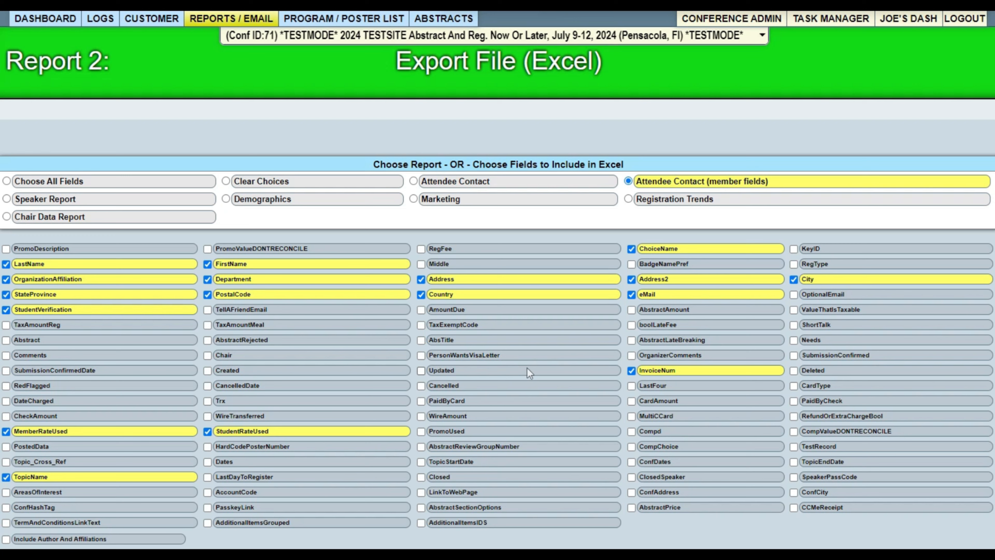
pyautogui.click(36, 181)
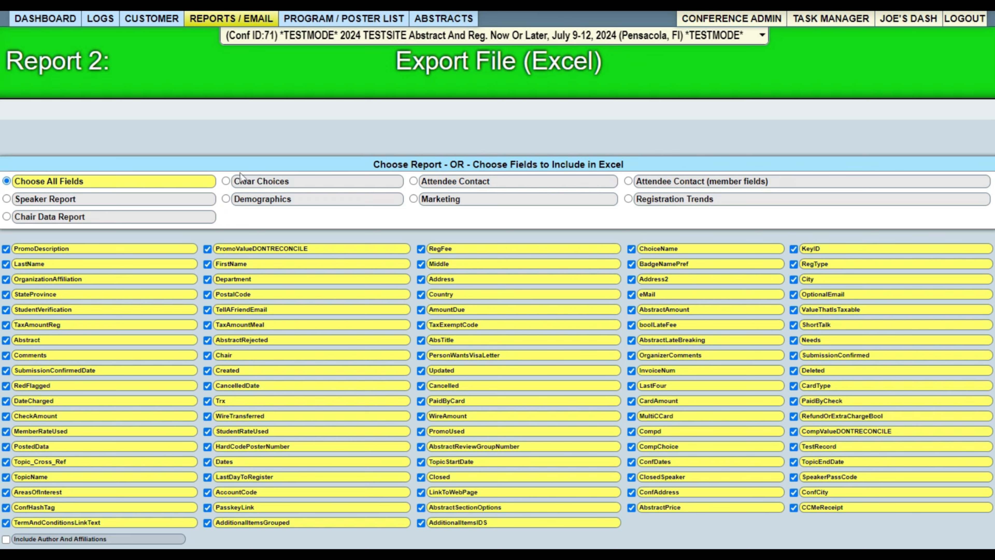
pyautogui.scroll(-2, 240, 176)
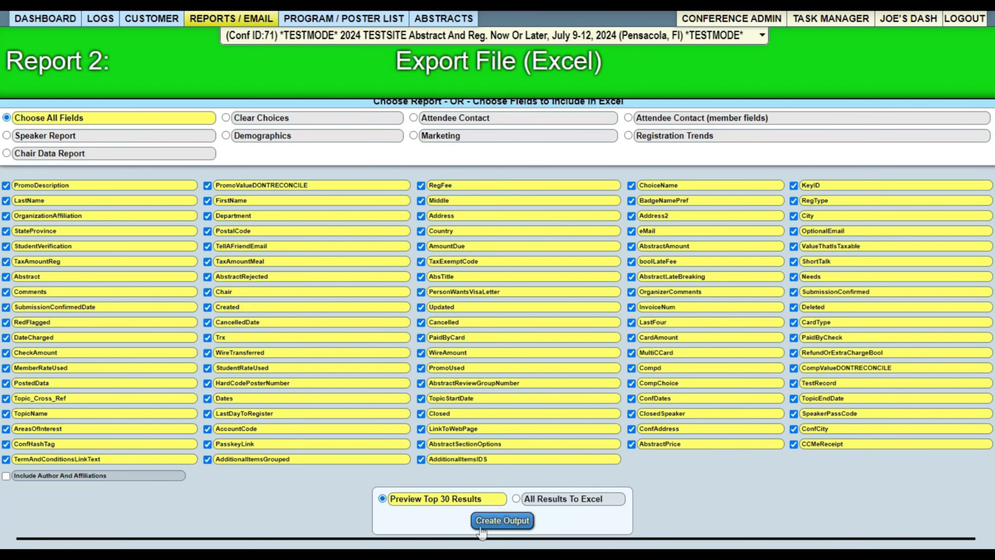
# Preview the top 30 results, then switch to All Results To Excel and create the export.
pyautogui.click(498, 521)
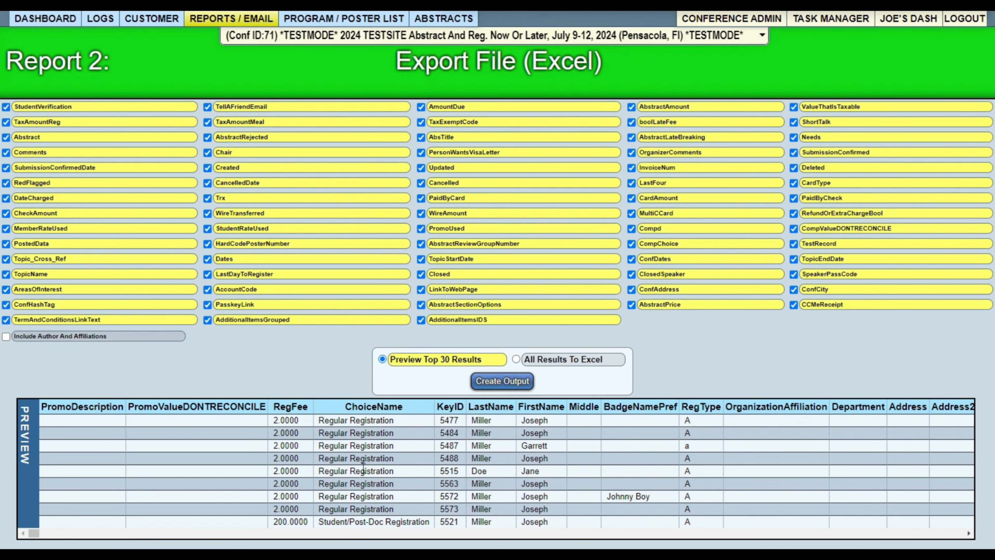
pyautogui.click(544, 359)
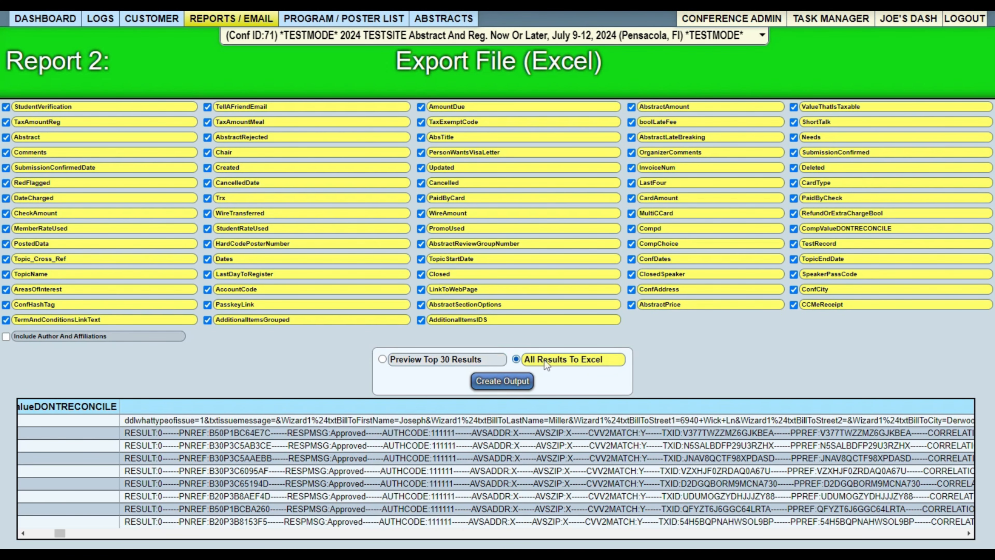
pyautogui.click(505, 384)
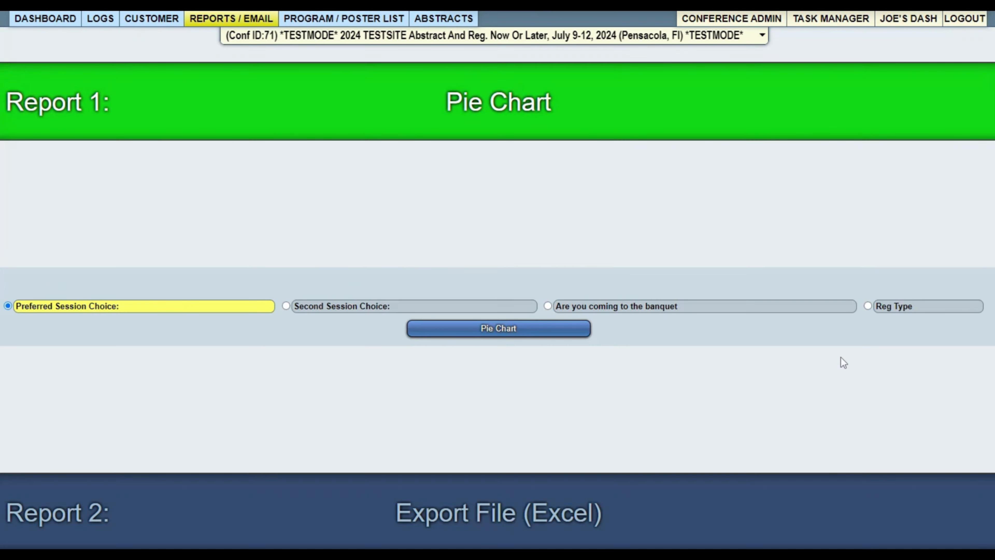
pyautogui.scroll(10, 841, 357)
pyautogui.moveTo(231, 18)
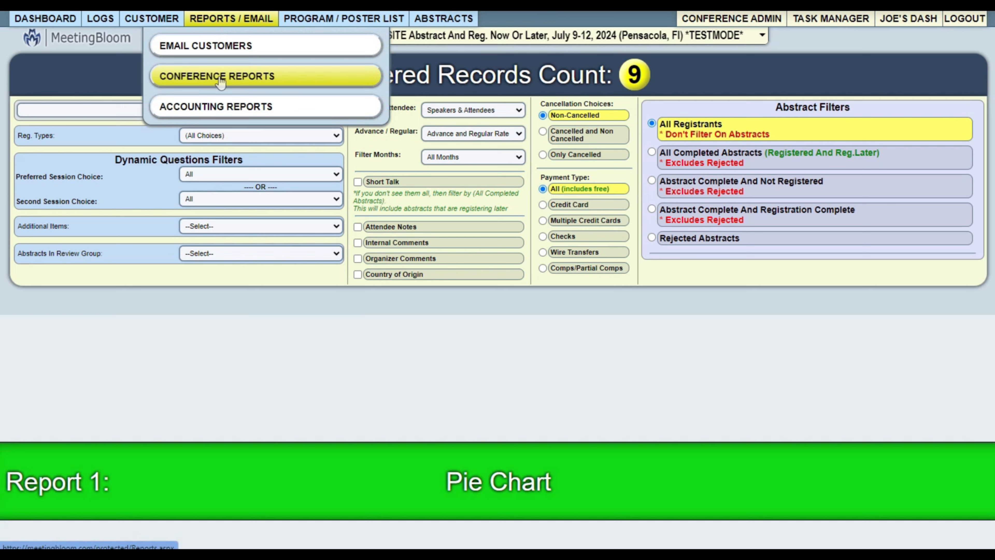
# Go to Accounting Reports from the REPORTS / EMAIL menu.
pyautogui.click(214, 107)
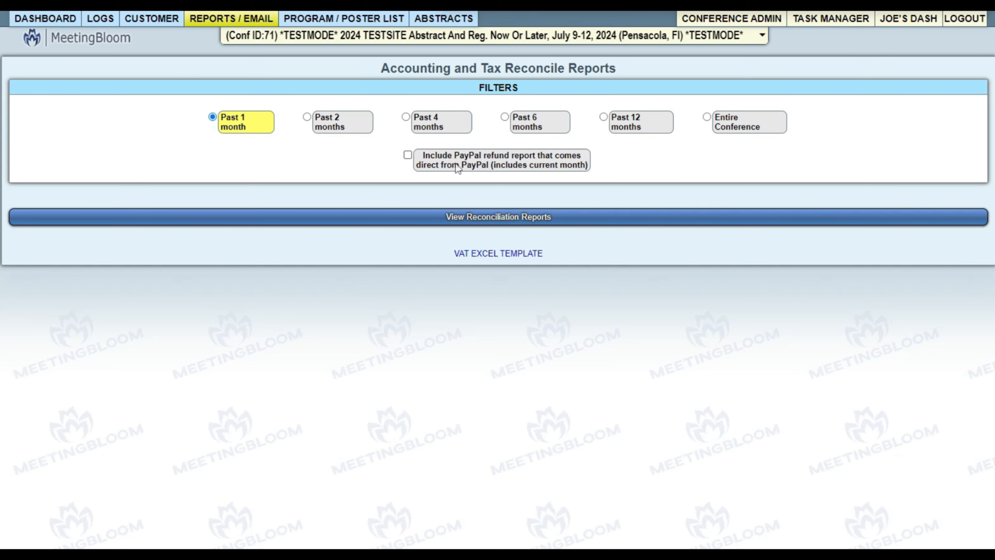
# Open Email Customers and start a General Email (no template) to the 9 filtered customers.
pyautogui.click(216, 51)
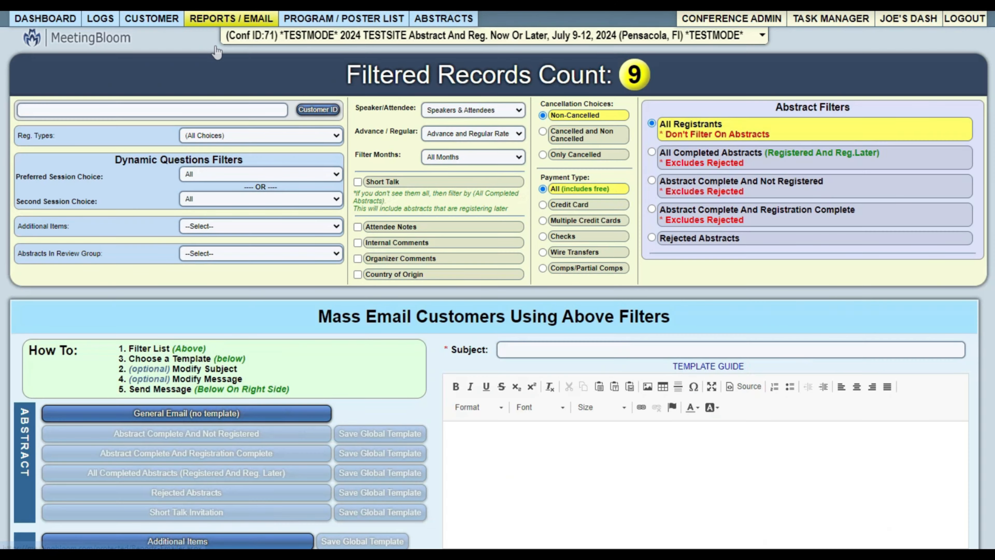
pyautogui.scroll(-3, 236, 94)
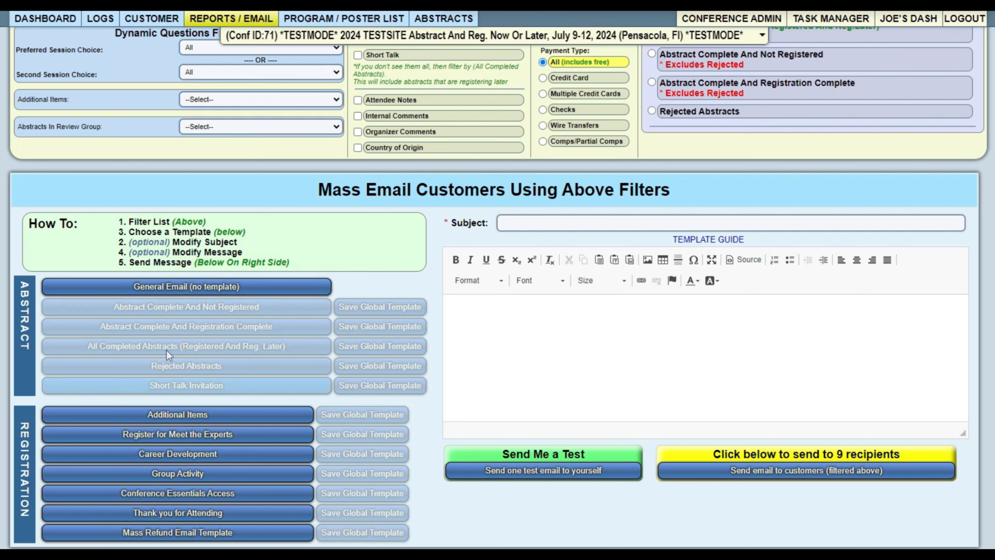
pyautogui.click(178, 287)
# Copy the [CUSTOMERNAME] merge tag from the template guide and write the body 'Hi [CUSTOMERNAME]'.
pyautogui.click(709, 240)
pyautogui.moveTo(353, 174); pyautogui.dragTo(269, 177)
pyautogui.hotkey('ctrl', 'c')
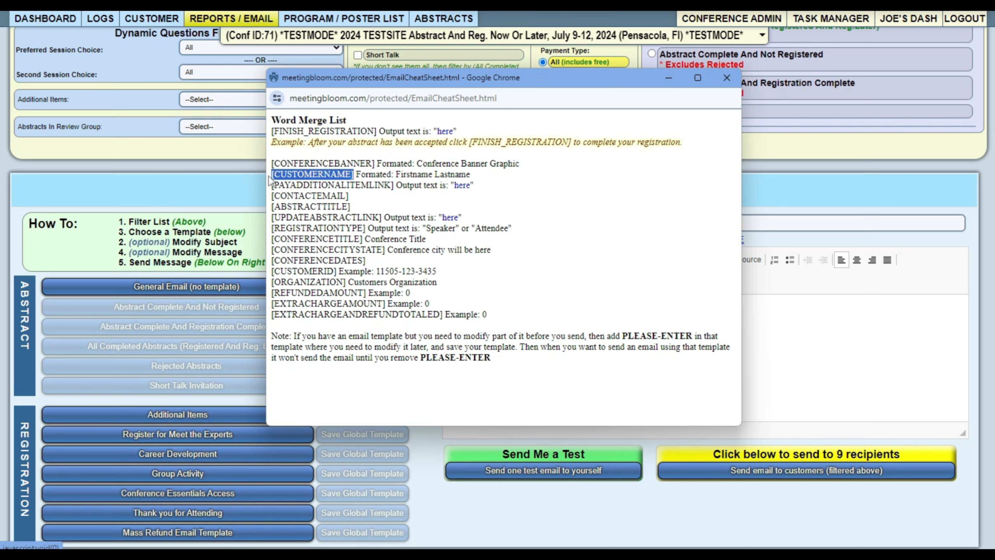
pyautogui.hotkey('alt', 'Tab')
pyautogui.write('Hi')
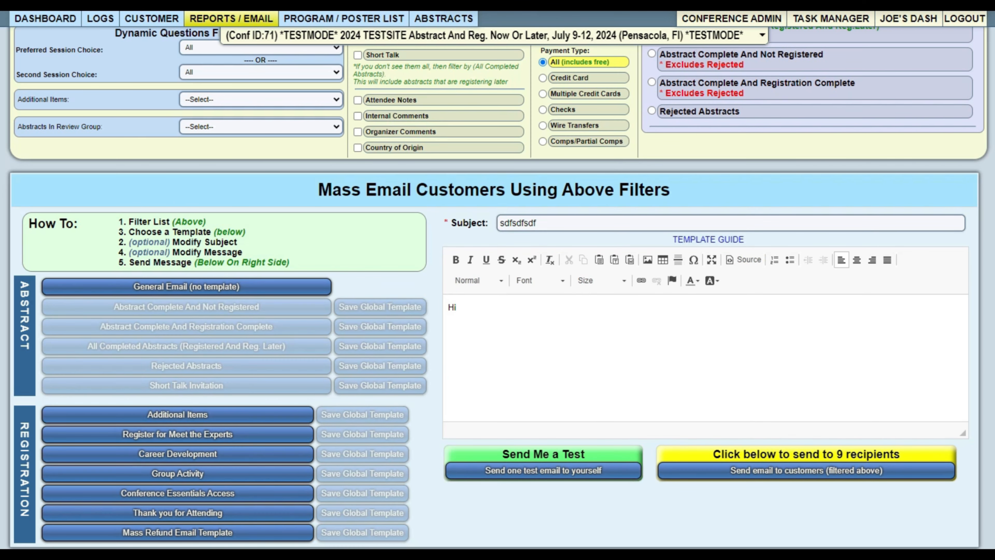
pyautogui.hotkey('ctrl', 'v')
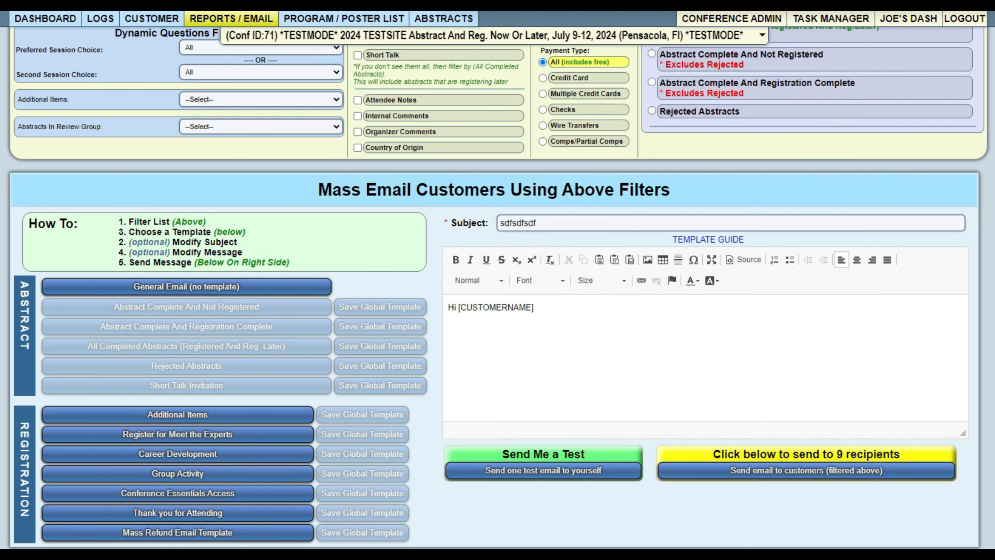